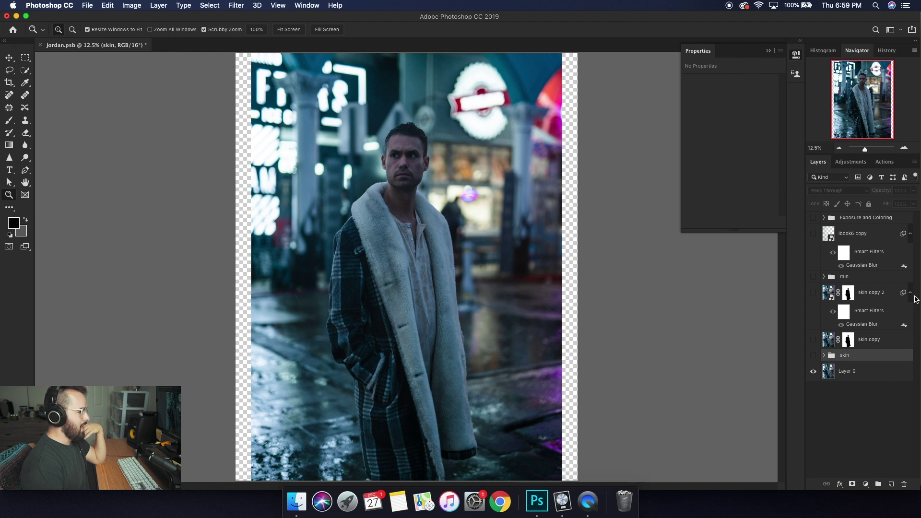
- Expand the skin group and turn on its visibility
{"action": "left_click", "coordinate": [824, 355]}
{"action": "left_click", "coordinate": [813, 356]}
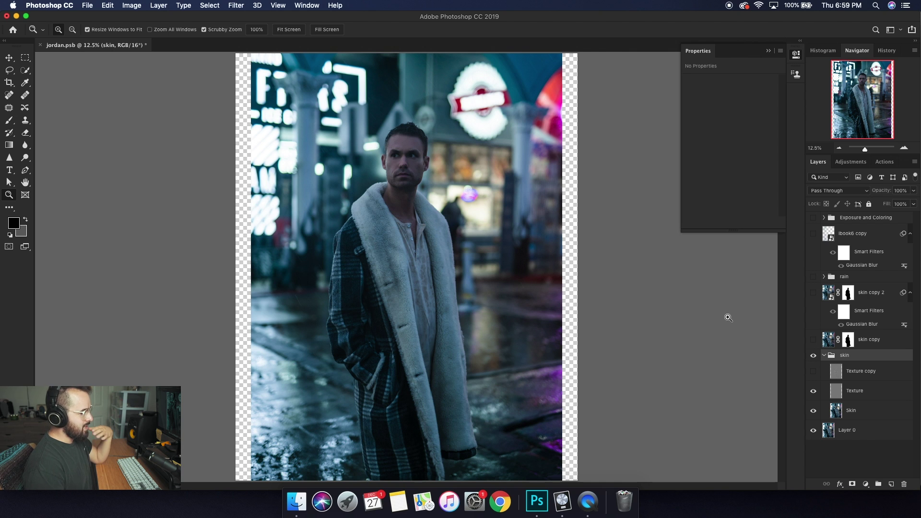
- Examine the man's face up close with the skin group hidden and shown to compare the retouching
{"action": "left_click", "coordinate": [411, 145]}
{"action": "left_click", "coordinate": [413, 148]}
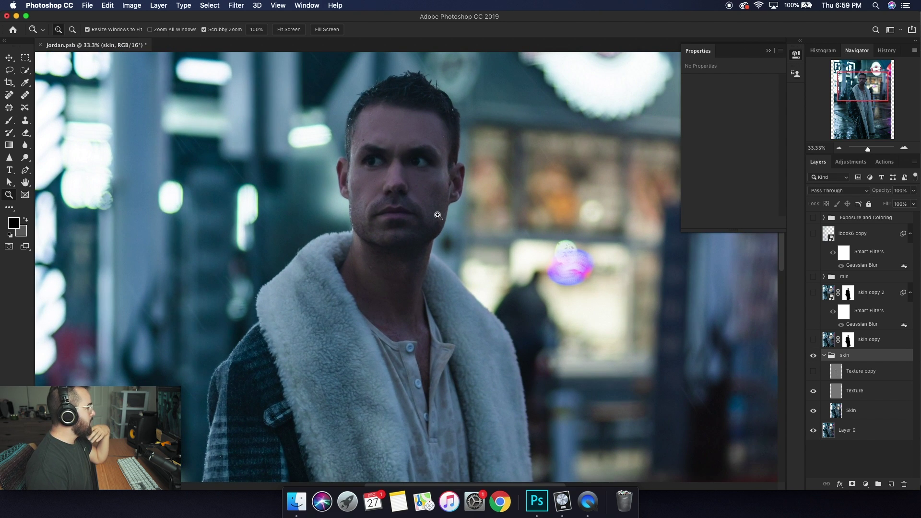
{"action": "left_click_drag", "start_coordinate": [436, 214], "coordinate": [537, 215]}
{"action": "scroll", "coordinate": [390, 219], "scroll_direction": "up", "scroll_amount": 4}
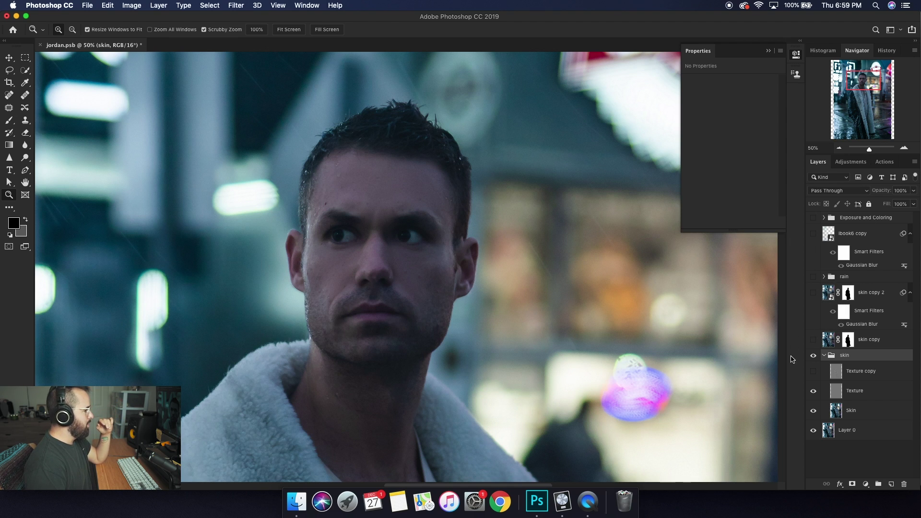
{"action": "left_click", "coordinate": [814, 365]}
{"action": "left_click", "coordinate": [814, 365]}
{"action": "left_click", "coordinate": [814, 365]}
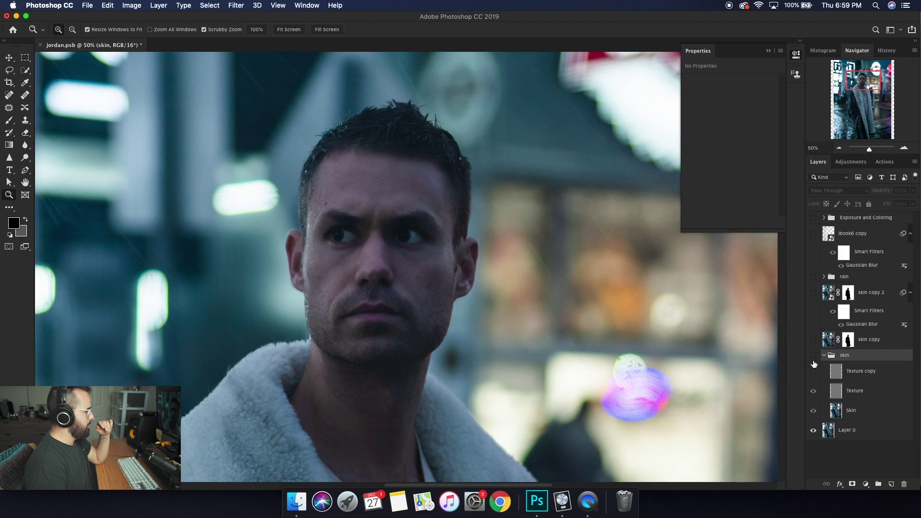
{"action": "left_click", "coordinate": [814, 364]}
{"action": "left_click", "coordinate": [814, 365]}
{"action": "left_click", "coordinate": [814, 365]}
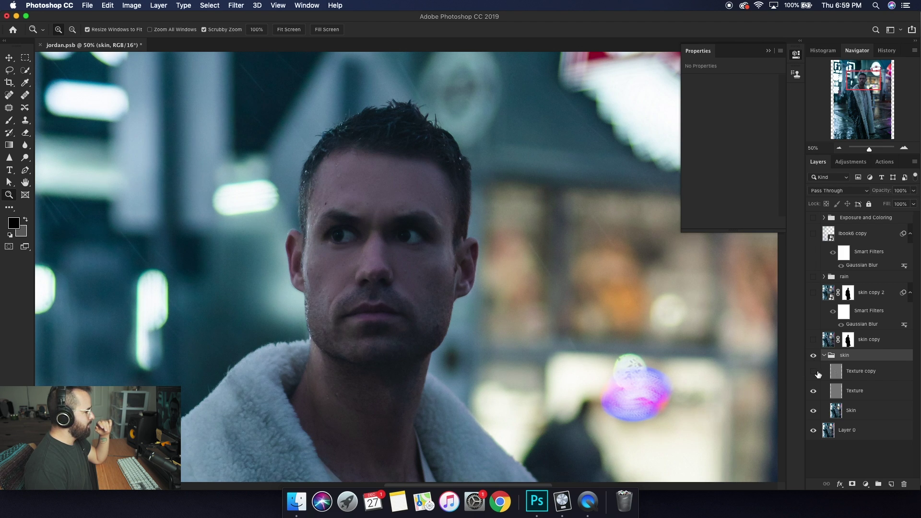
{"action": "left_click", "coordinate": [815, 365]}
{"action": "left_click", "coordinate": [814, 366]}
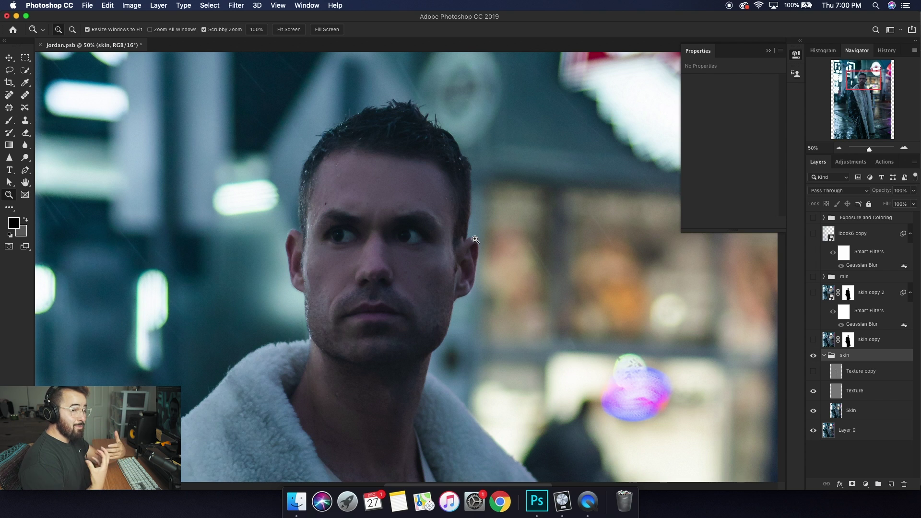
- Make the Texture copy layer in the skin group visible and compare the face with and without it
{"action": "left_click", "coordinate": [815, 372]}
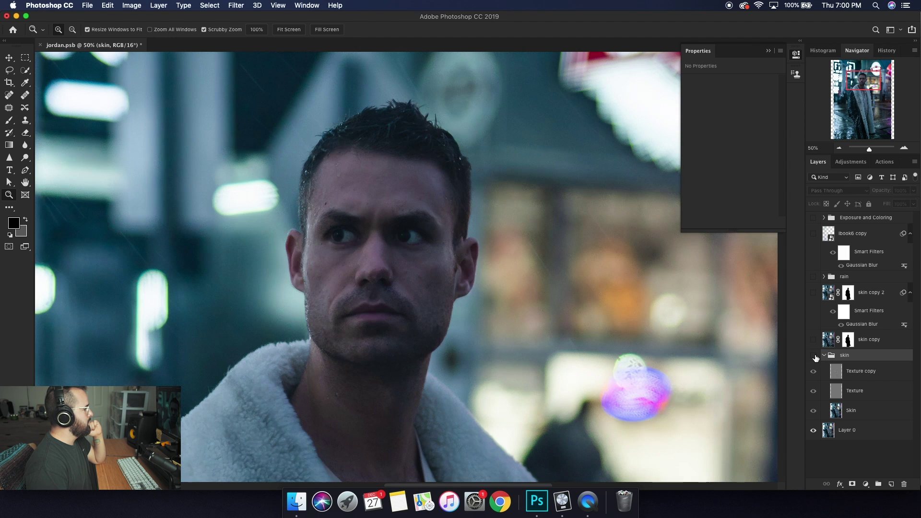
{"action": "left_click", "coordinate": [420, 232]}
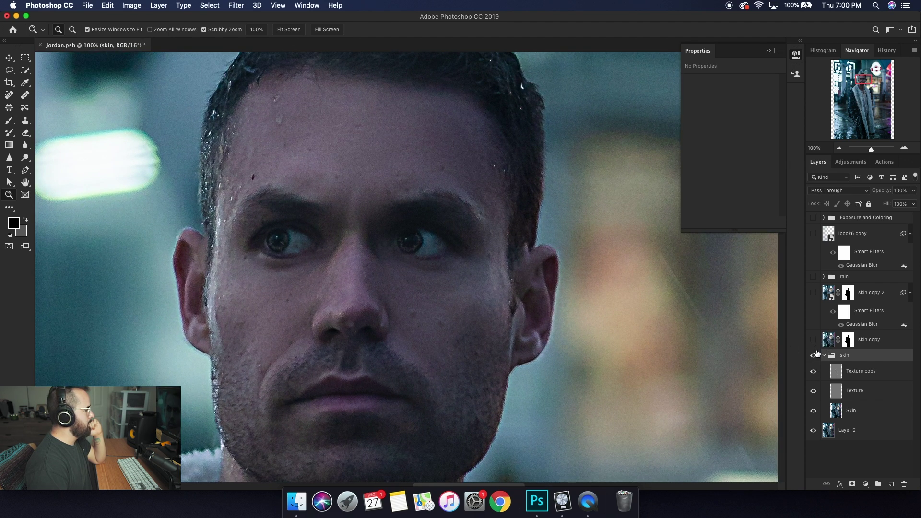
{"action": "left_click", "coordinate": [815, 363]}
{"action": "left_click", "coordinate": [815, 363]}
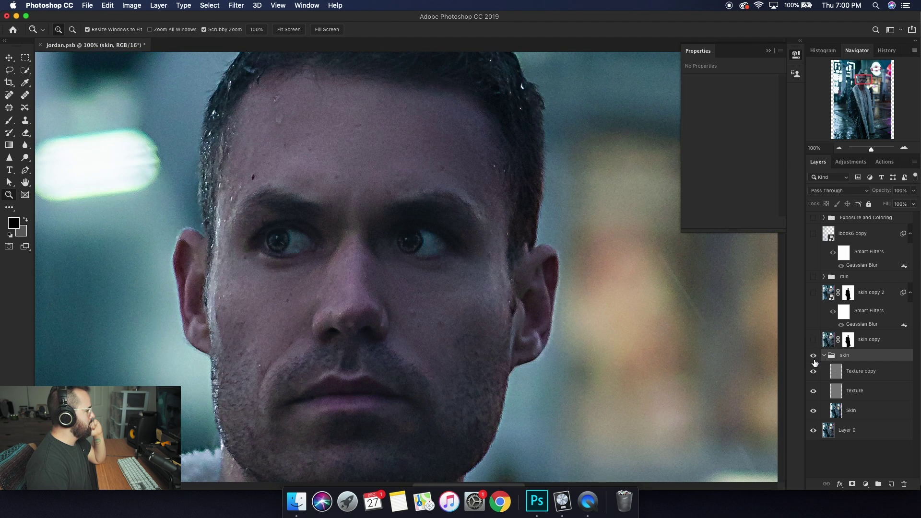
{"action": "left_click", "coordinate": [814, 372]}
{"action": "left_click", "coordinate": [814, 372]}
{"action": "left_click", "coordinate": [814, 372]}
{"action": "left_click", "coordinate": [814, 372]}
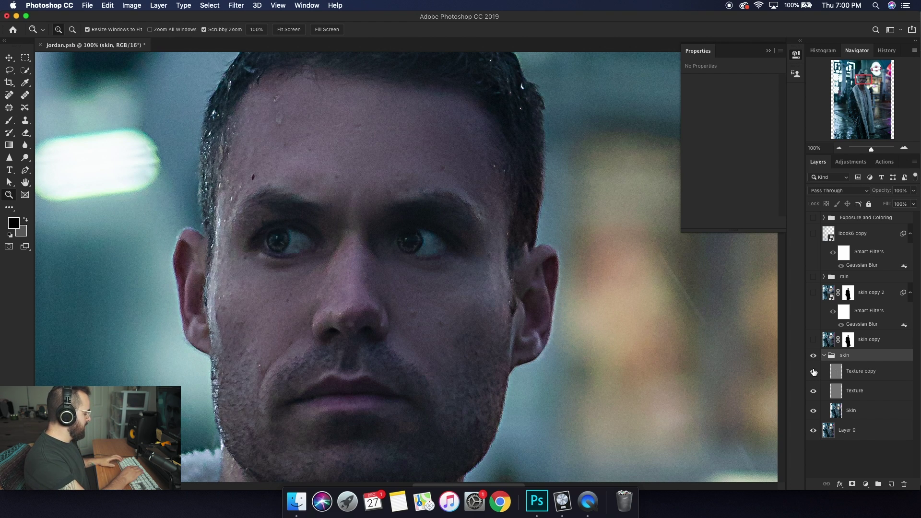
- Compare the whole photo with and without the skin group, and collapse the group
{"action": "key", "text": "super+0"}
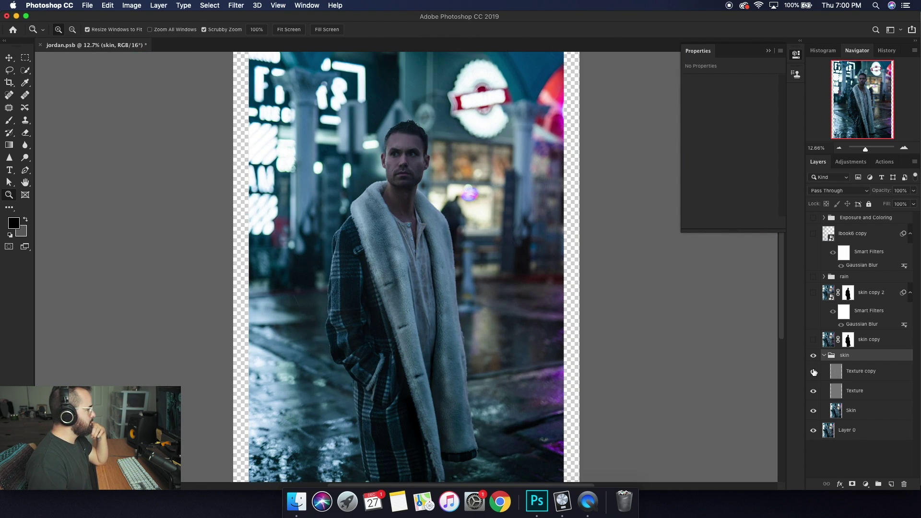
{"action": "left_click", "coordinate": [814, 363]}
{"action": "left_click", "coordinate": [813, 363]}
{"action": "left_click", "coordinate": [813, 362]}
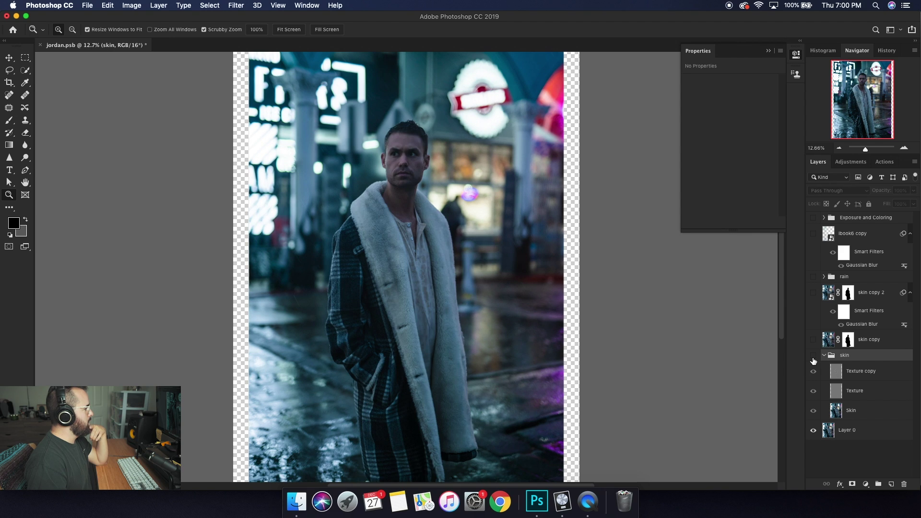
{"action": "left_click", "coordinate": [814, 362]}
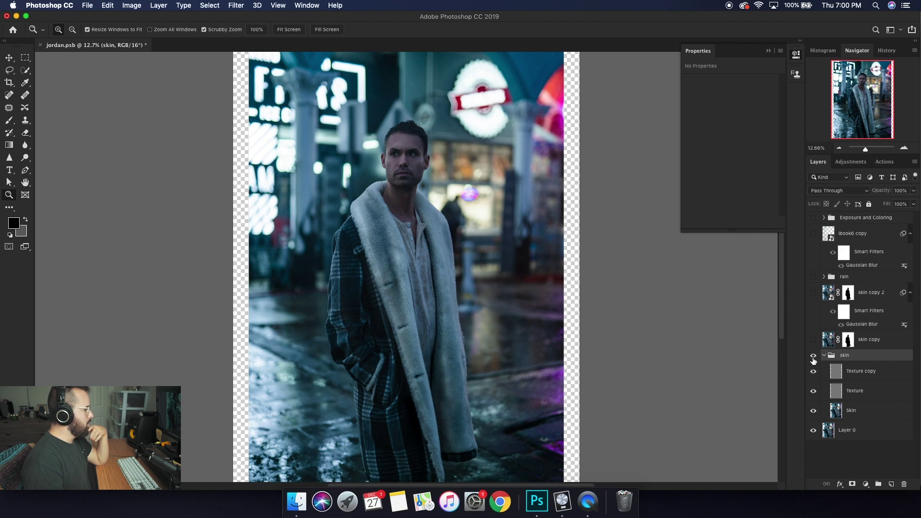
{"action": "left_click", "coordinate": [860, 372]}
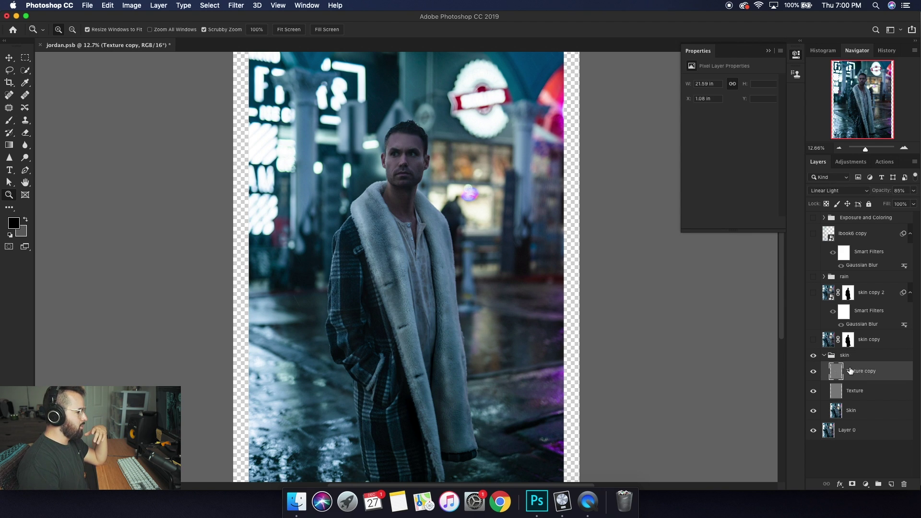
{"action": "left_click", "coordinate": [824, 356]}
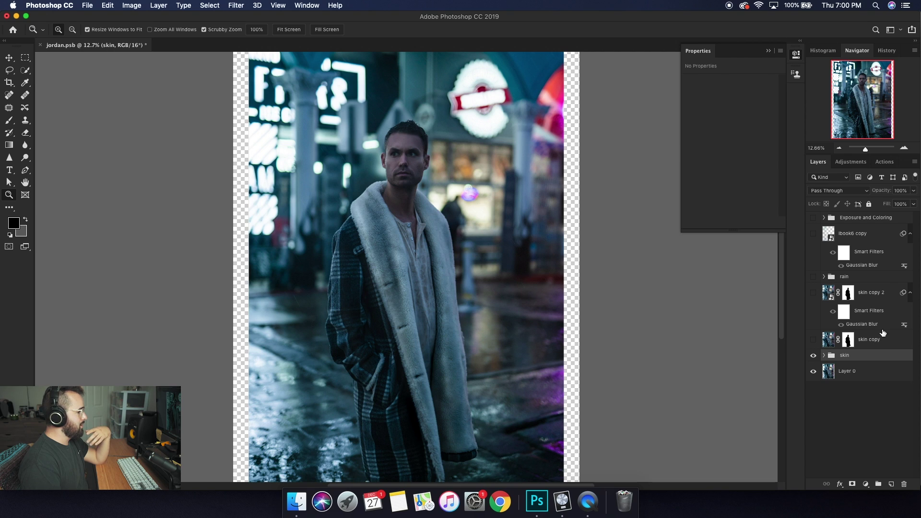
- Make the masked, blurred skin copy 2 layer visible and set its opacity to 100%
{"action": "left_click", "coordinate": [883, 340]}
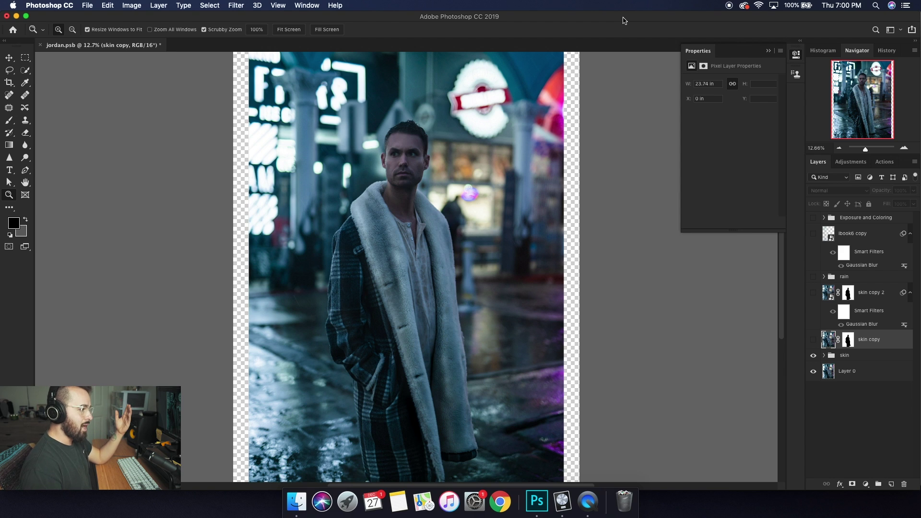
{"action": "left_click", "coordinate": [823, 294]}
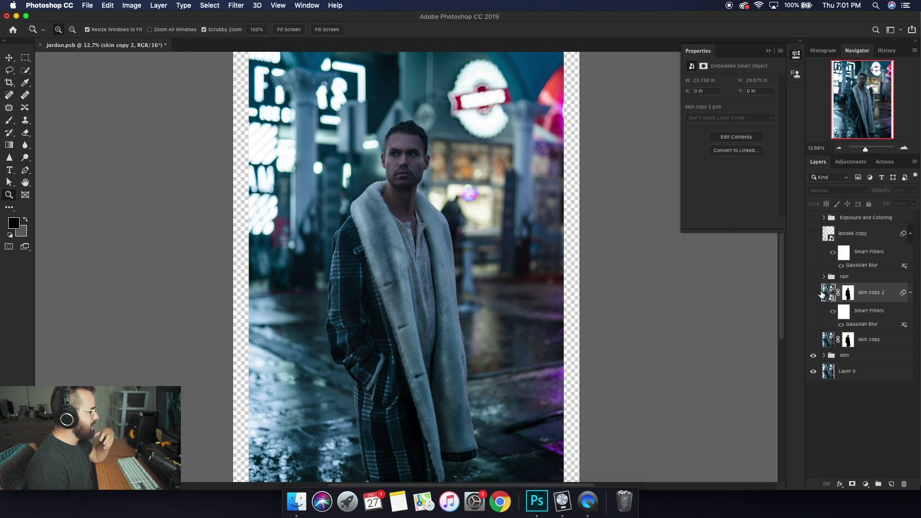
{"action": "left_click", "coordinate": [813, 293]}
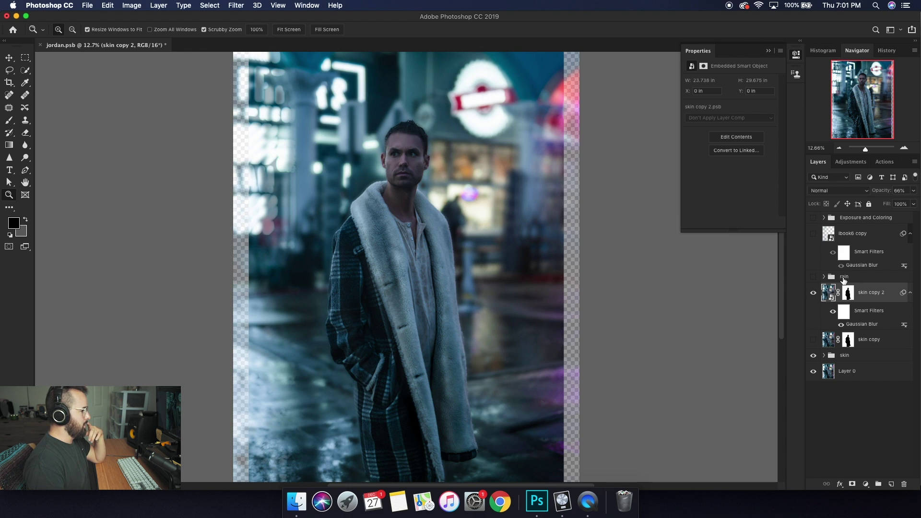
{"action": "key", "text": "0"}
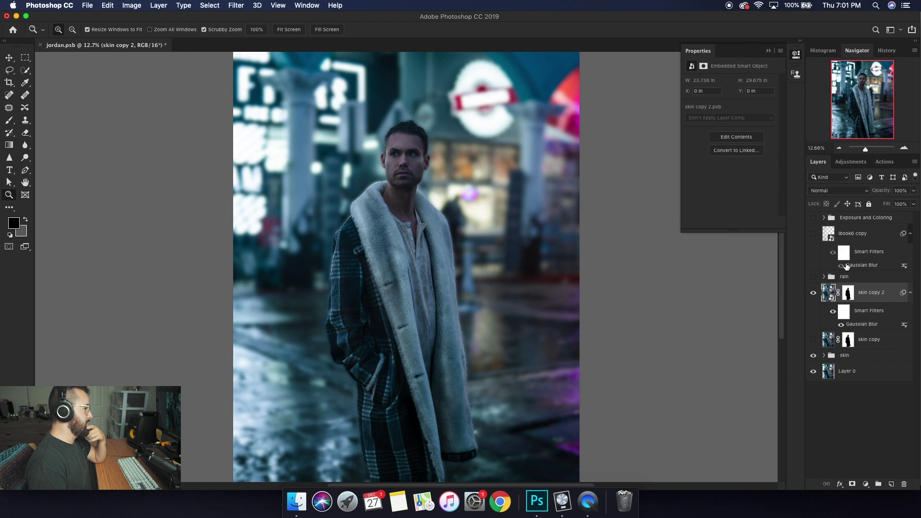
- Compare the background with the skin copy 2 layer hidden and shown
{"action": "left_click", "coordinate": [813, 293]}
{"action": "left_click", "coordinate": [813, 293]}
{"action": "left_click", "coordinate": [813, 292]}
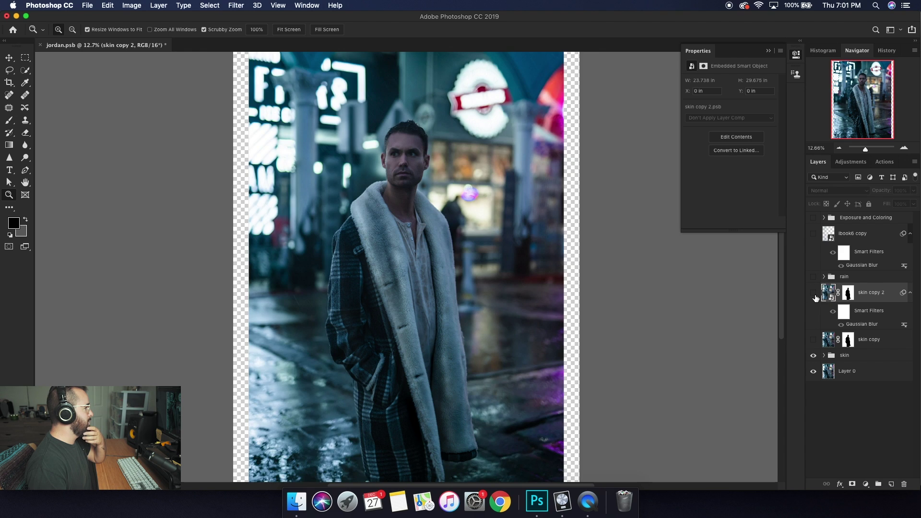
{"action": "left_click", "coordinate": [813, 293]}
{"action": "left_click", "coordinate": [814, 293]}
{"action": "left_click", "coordinate": [813, 293]}
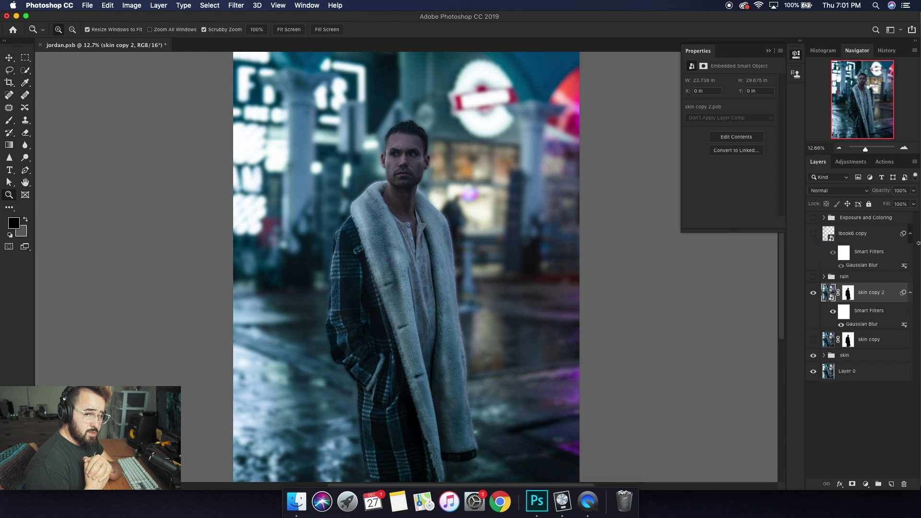
- Expand the rain group, make the group and its lower rain layer visible, and select that layer
{"action": "left_click", "coordinate": [824, 277]}
{"action": "left_click", "coordinate": [835, 294]}
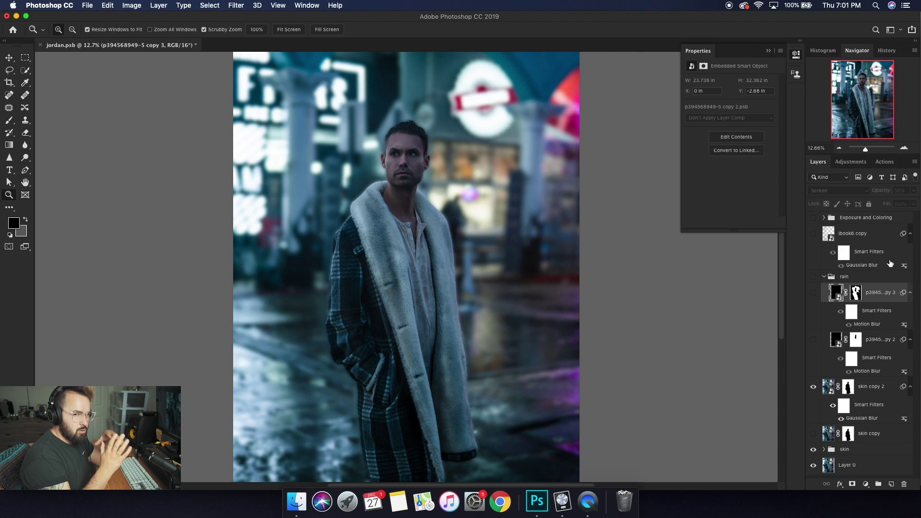
{"action": "left_click", "coordinate": [814, 276]}
{"action": "left_click", "coordinate": [813, 340]}
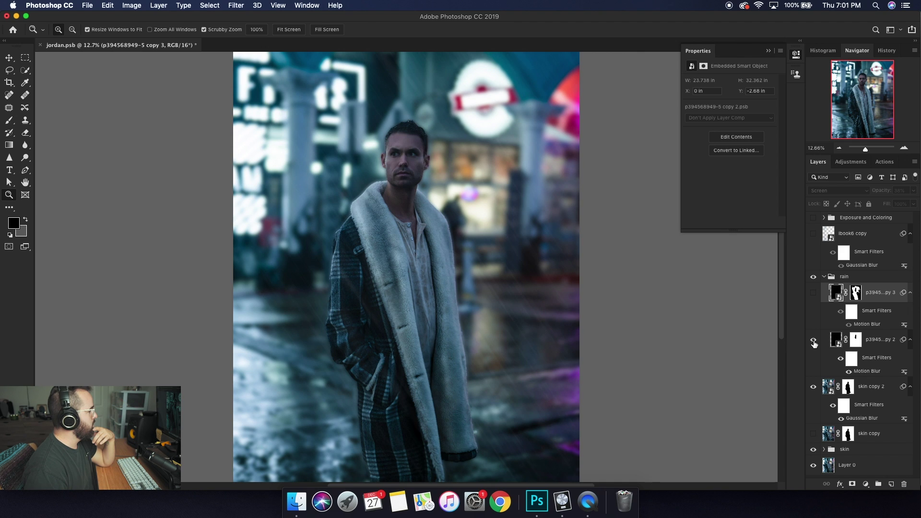
{"action": "left_click", "coordinate": [814, 342]}
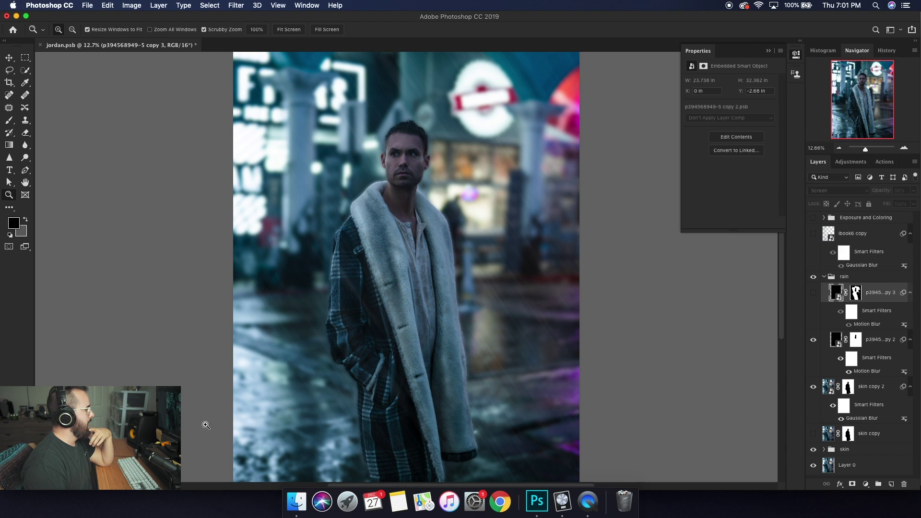
{"action": "left_click", "coordinate": [839, 343]}
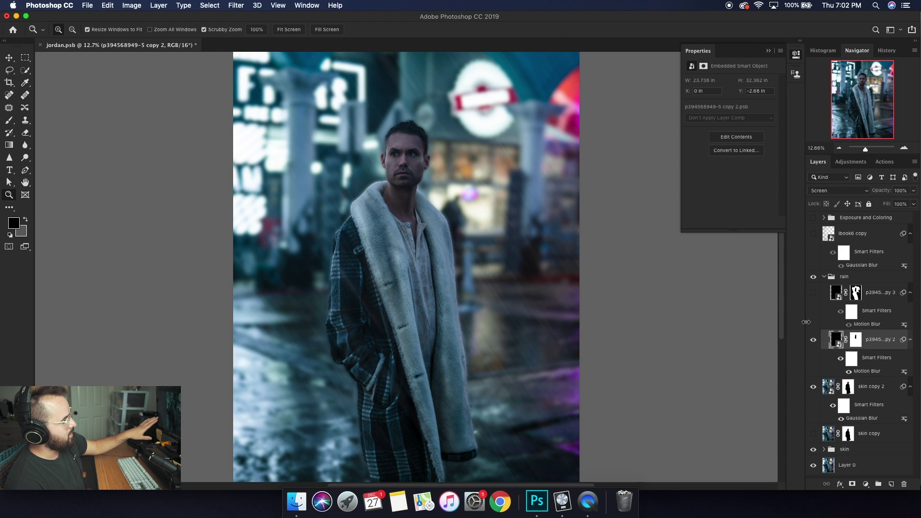
- Try the Normal blend mode on the lower rain layer and restore it to Screen
{"action": "left_click", "coordinate": [830, 191]}
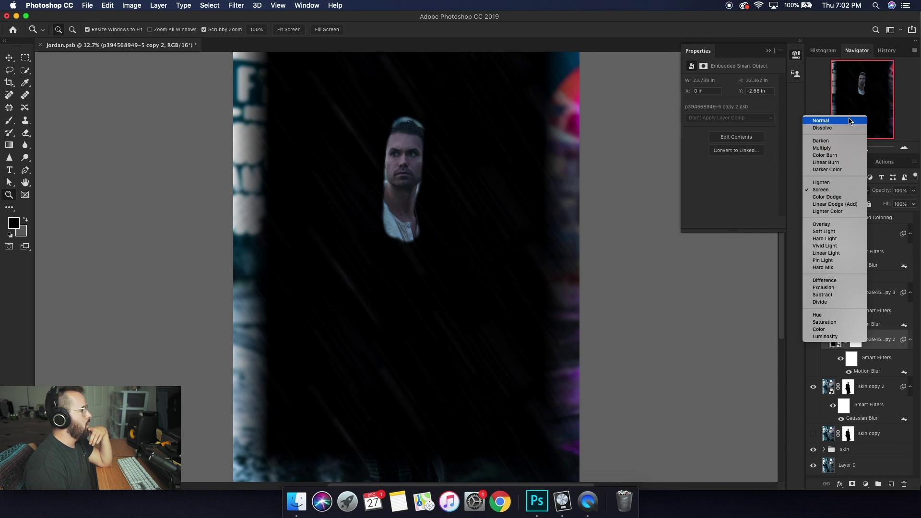
{"action": "left_click", "coordinate": [851, 121]}
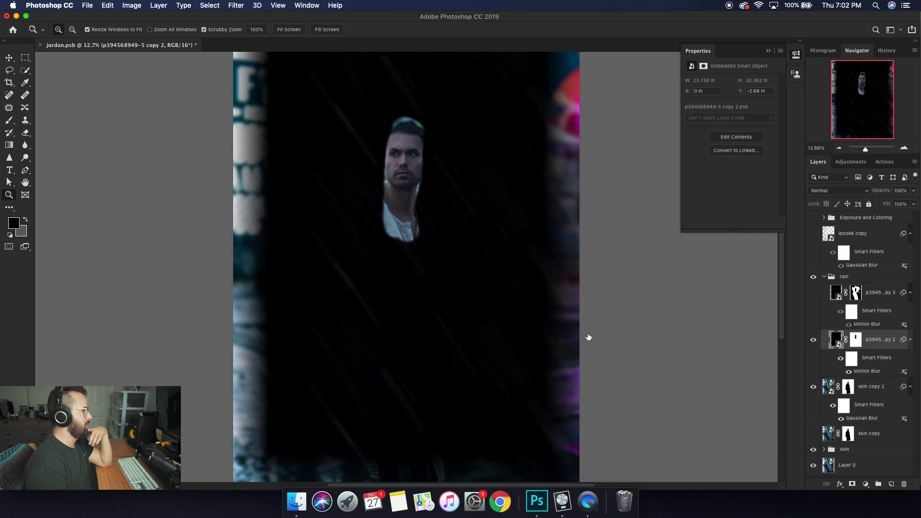
{"action": "left_click", "coordinate": [834, 191]}
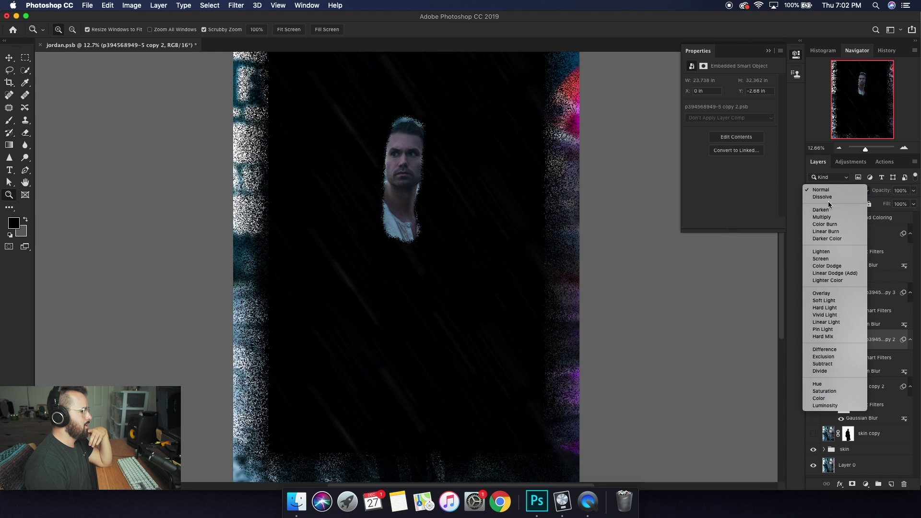
{"action": "left_click", "coordinate": [822, 263]}
{"action": "left_click", "coordinate": [237, 5]}
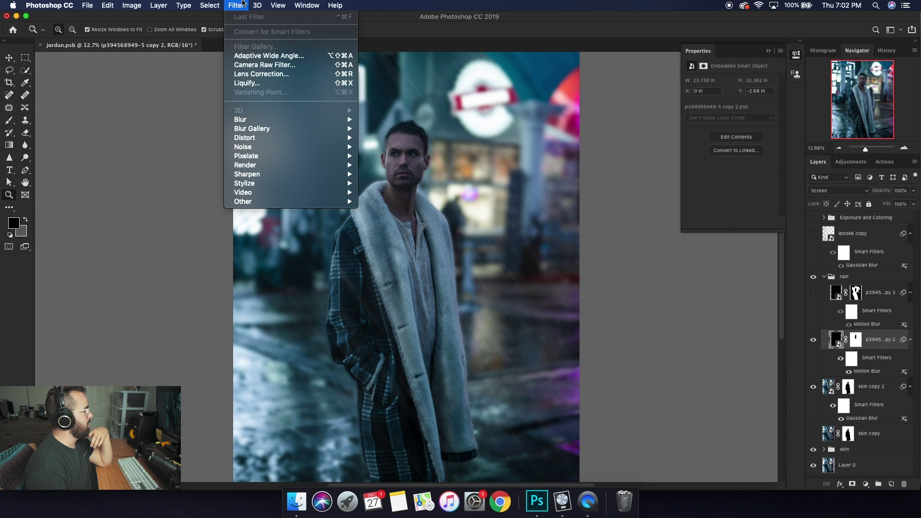
{"action": "key", "text": "Escape"}
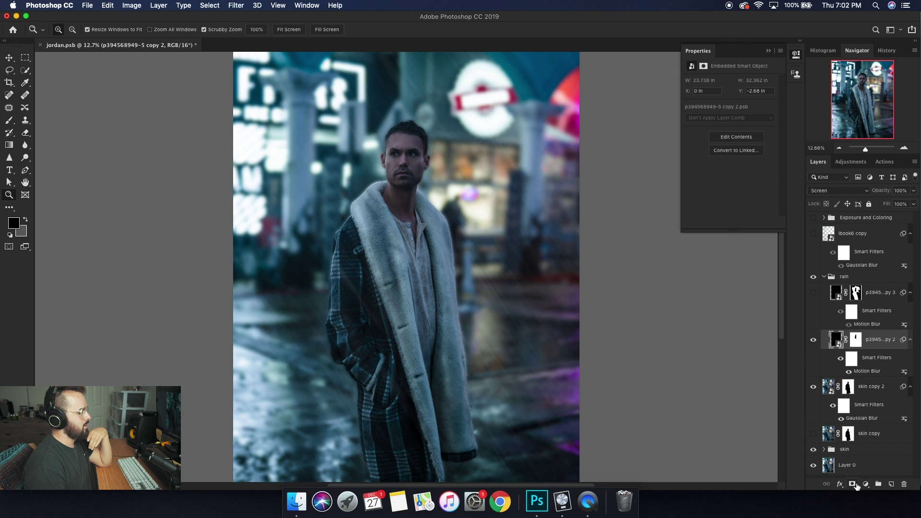
- Compare the image with and without the lower rain layer, and with that layer's Motion Blur filter off and on
{"action": "left_click", "coordinate": [814, 340]}
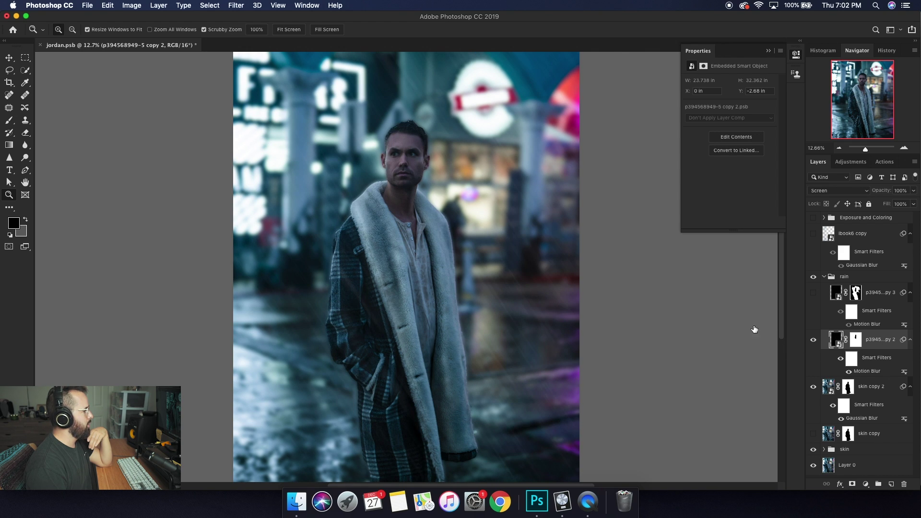
{"action": "left_click", "coordinate": [813, 340]}
{"action": "left_click", "coordinate": [813, 340]}
{"action": "left_click", "coordinate": [814, 340]}
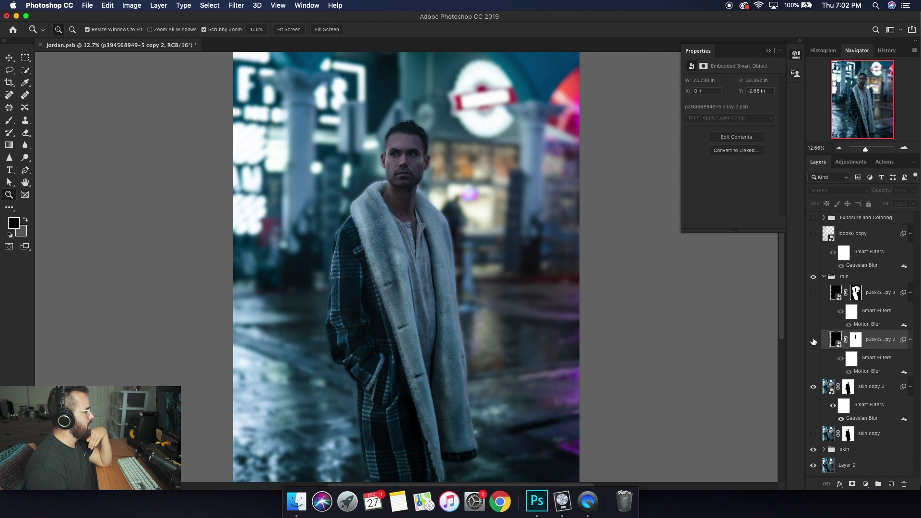
{"action": "left_click", "coordinate": [814, 340]}
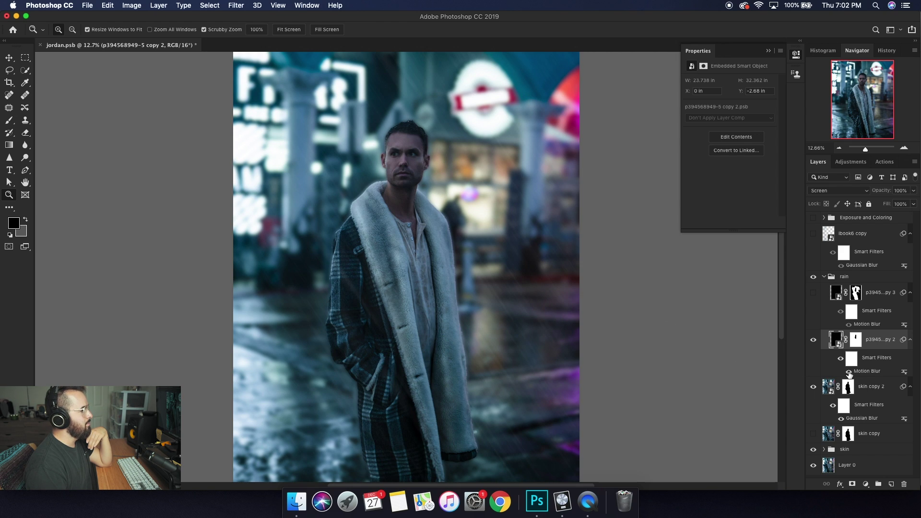
{"action": "left_click", "coordinate": [849, 372]}
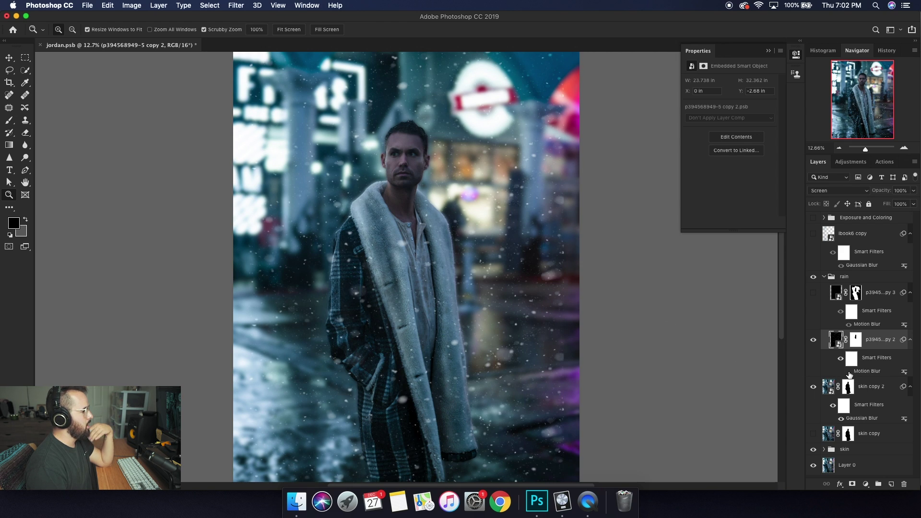
{"action": "left_click", "coordinate": [849, 372]}
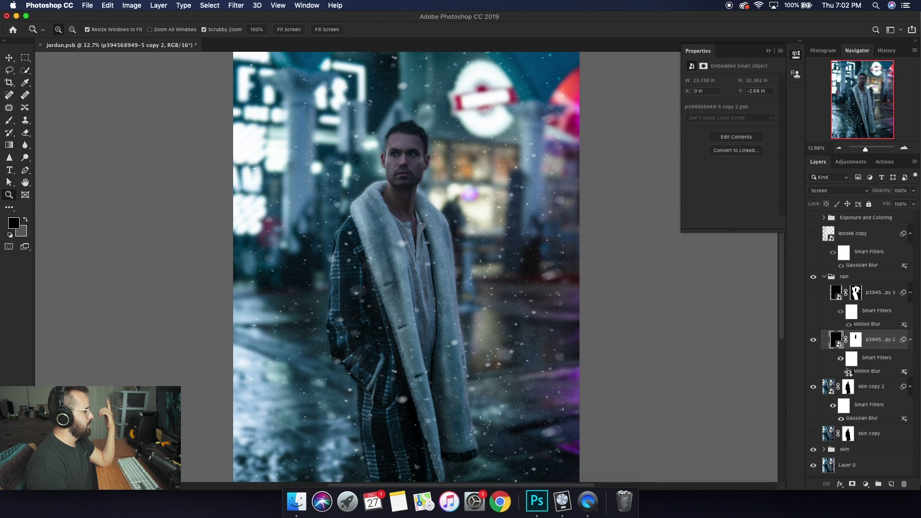
- Open the lower rain layer's Motion Blur settings to examine the angle and distance, and close them without altering the values
{"action": "double_click", "coordinate": [880, 367]}
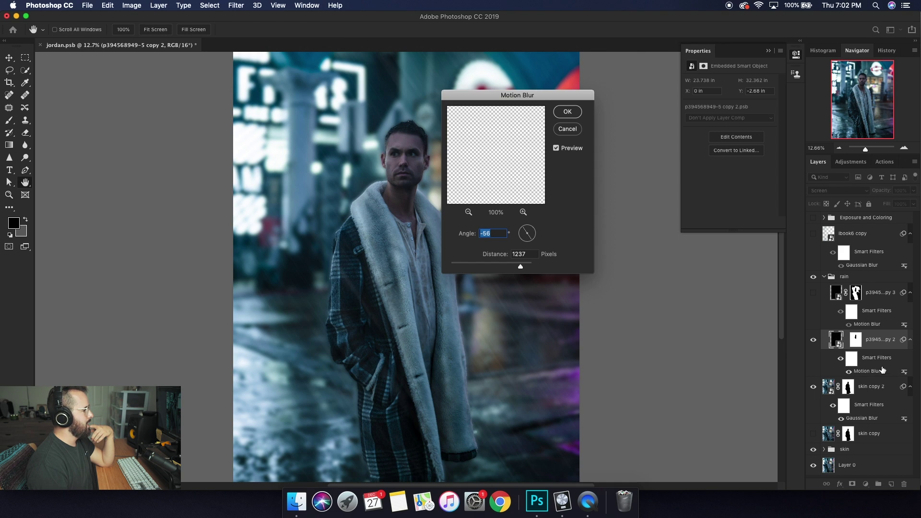
{"action": "left_click_drag", "start_coordinate": [522, 93], "coordinate": [657, 90]}
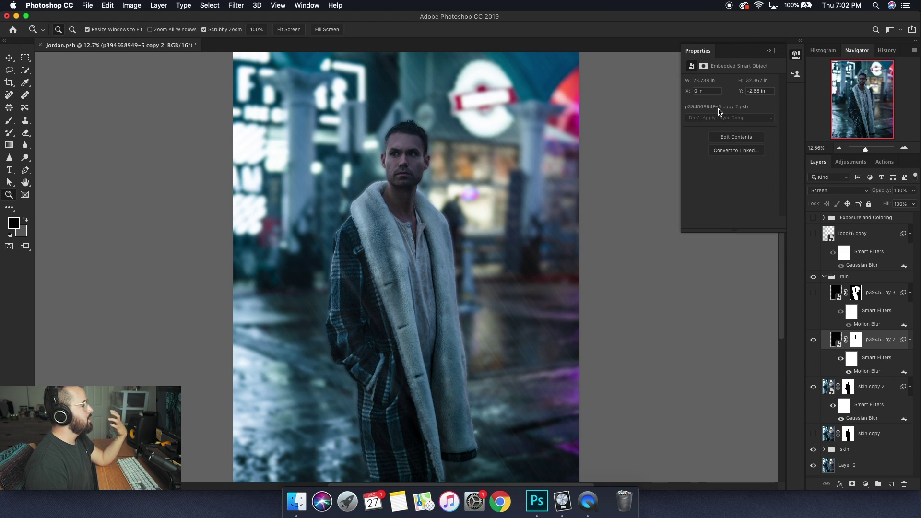
{"action": "key", "text": "Return"}
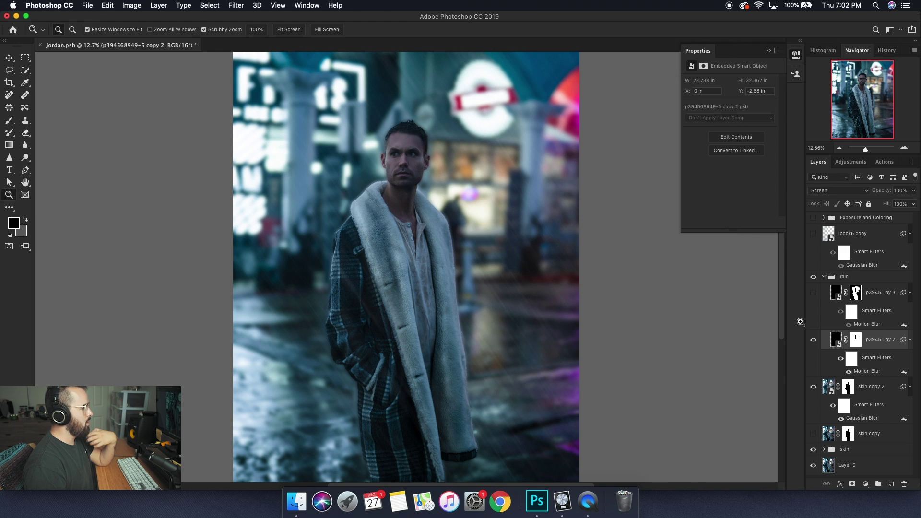
- Make the upper rain layer visible, compare the image with the rain group hidden and shown, and collapse the group
{"action": "left_click", "coordinate": [813, 292]}
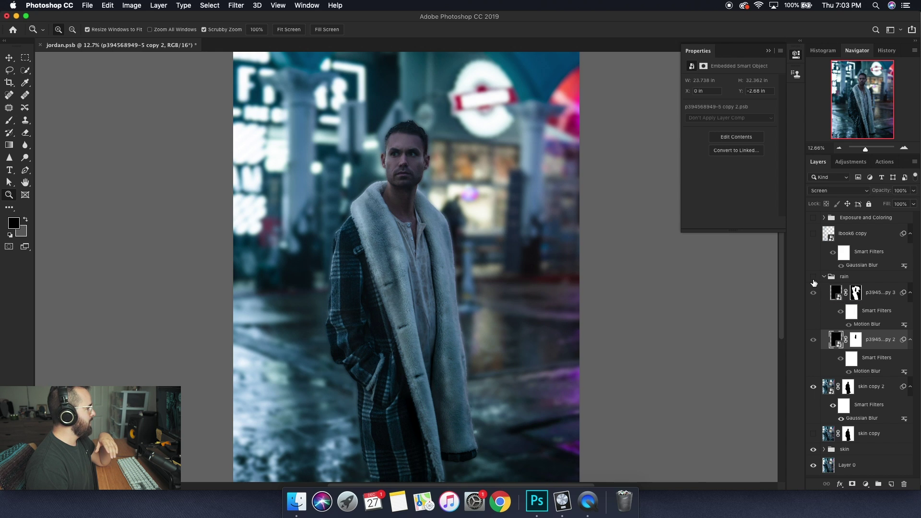
{"action": "left_click", "coordinate": [814, 278]}
{"action": "left_click", "coordinate": [813, 279]}
{"action": "left_click", "coordinate": [813, 278]}
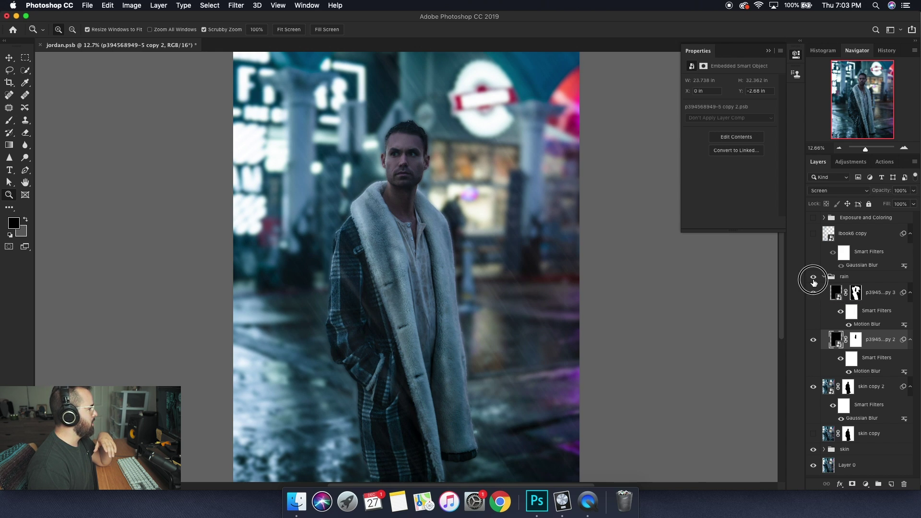
{"action": "left_click", "coordinate": [813, 279]}
{"action": "left_click", "coordinate": [814, 278]}
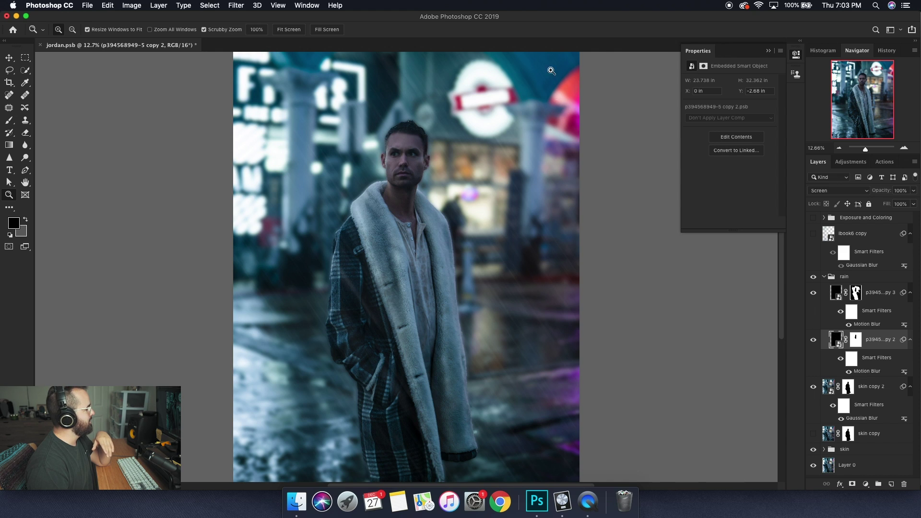
{"action": "left_click", "coordinate": [814, 280]}
{"action": "left_click", "coordinate": [816, 282]}
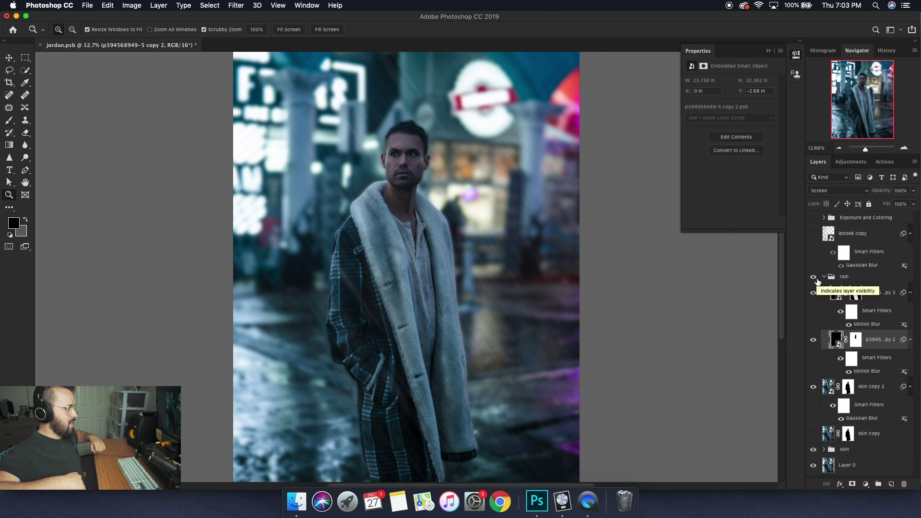
{"action": "left_click", "coordinate": [824, 277]}
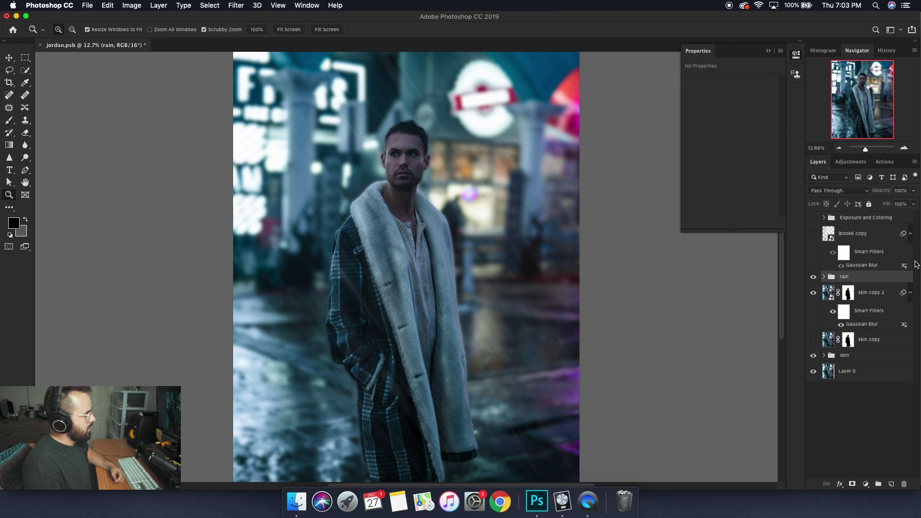
- Make the ibook6 copy layer visible and examine it without its Gaussian Blur and with the blur's settings open
{"action": "left_click", "coordinate": [866, 240]}
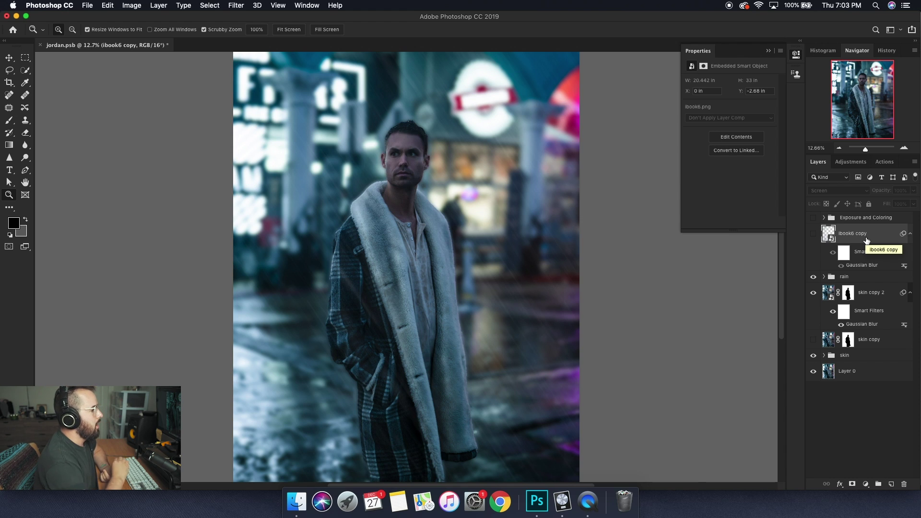
{"action": "left_click", "coordinate": [813, 234]}
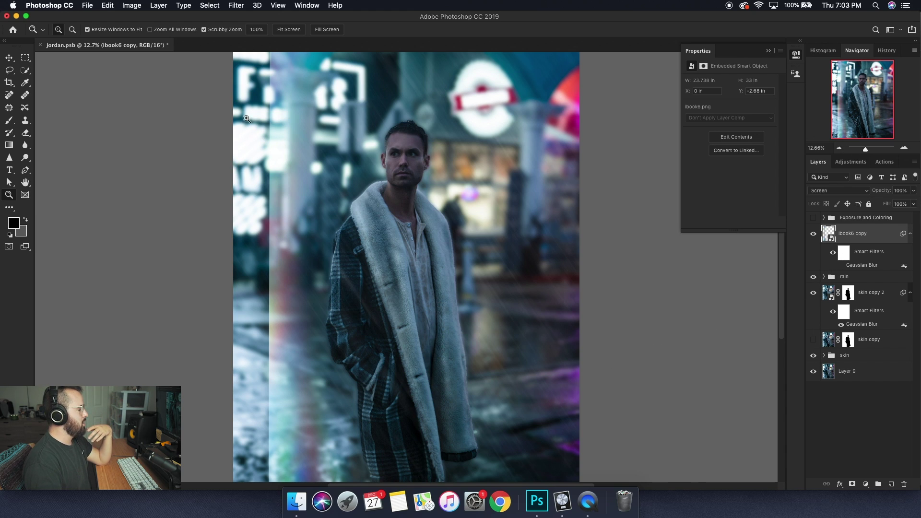
{"action": "left_click", "coordinate": [841, 265]}
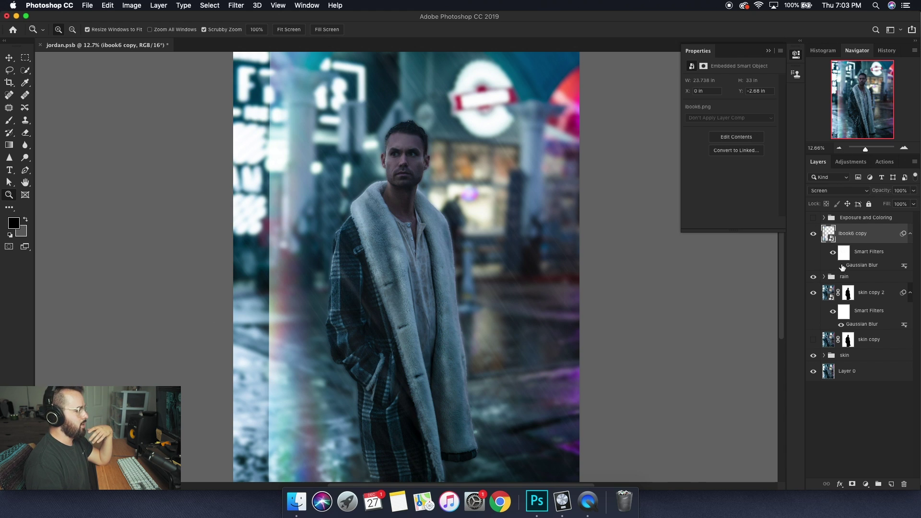
{"action": "double_click", "coordinate": [866, 264]}
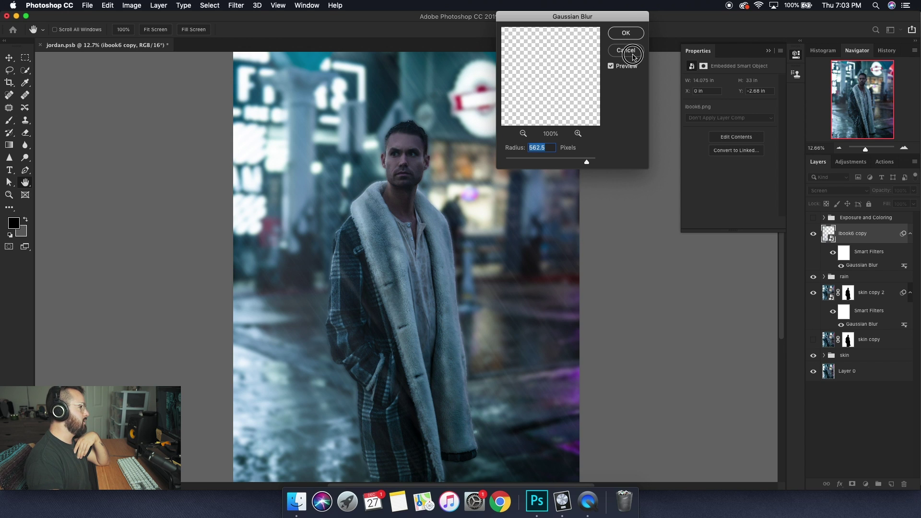
{"action": "left_click", "coordinate": [632, 53]}
{"action": "key", "text": "z"}
- Compare the image repeatedly with the ibook6 copy layer hidden and shown, leaving the layer visible
{"action": "left_click", "coordinate": [814, 235]}
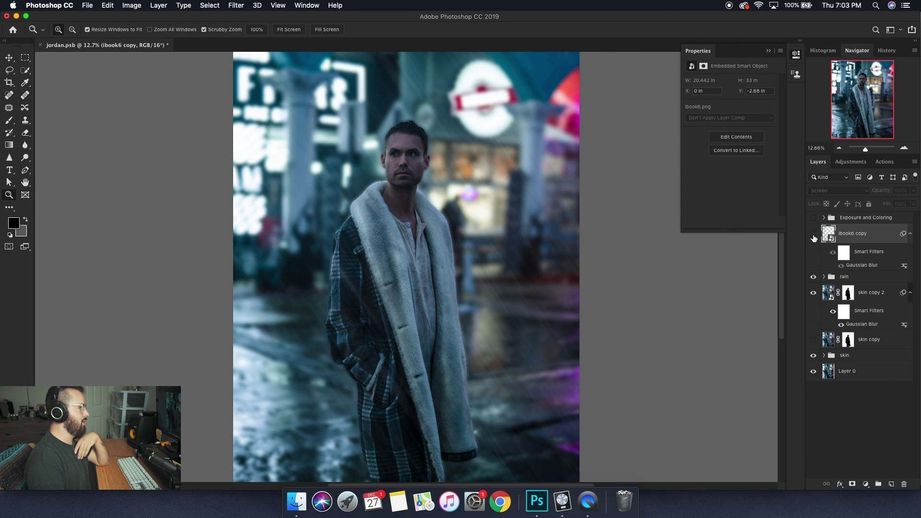
{"action": "left_click", "coordinate": [813, 234]}
{"action": "left_click", "coordinate": [813, 234]}
{"action": "left_click", "coordinate": [813, 235]}
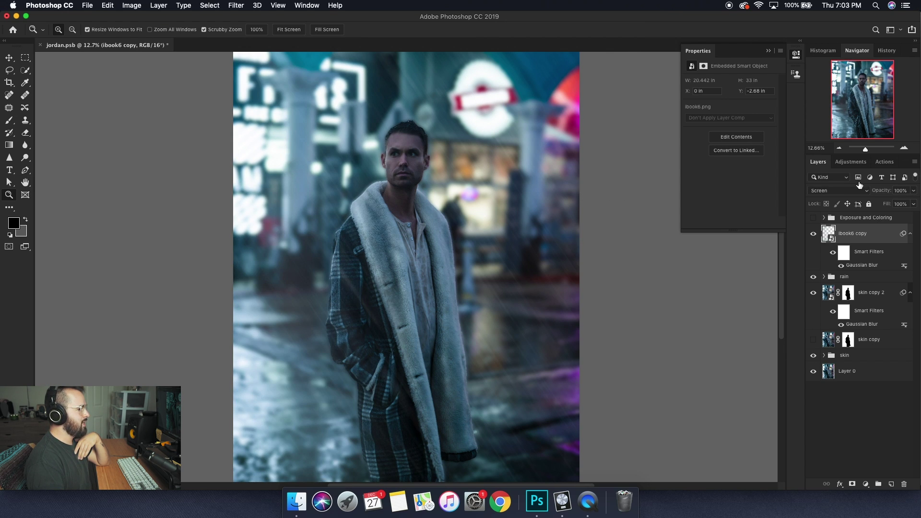
{"action": "left_click", "coordinate": [813, 235]}
{"action": "left_click", "coordinate": [813, 235]}
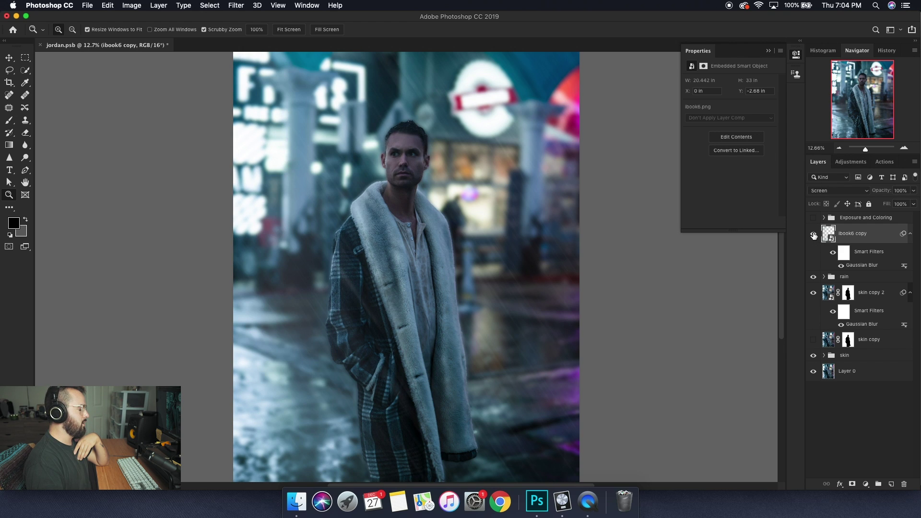
{"action": "left_click", "coordinate": [814, 235]}
{"action": "left_click", "coordinate": [813, 235]}
{"action": "left_click", "coordinate": [813, 235]}
{"action": "left_click", "coordinate": [813, 235]}
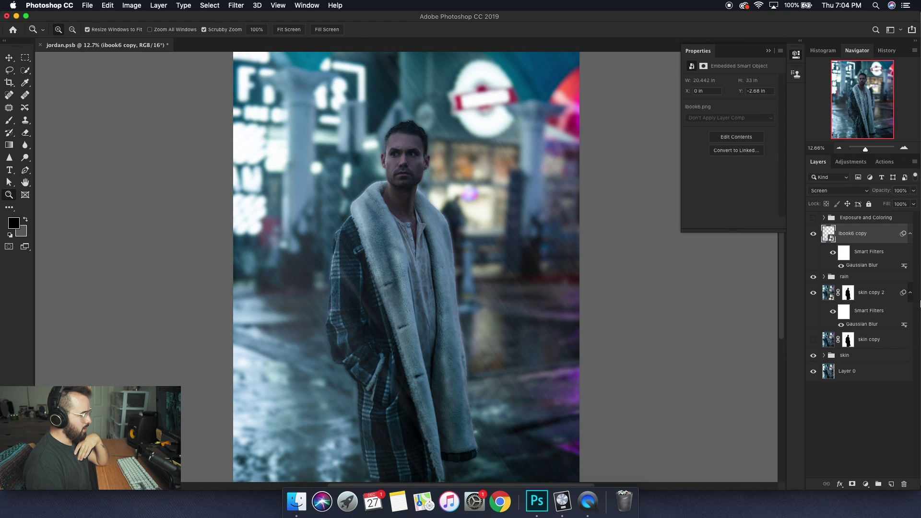
- Expand the Exposure and Coloring group, make the group and Selective Color 1 visible, and select the Color Fill 1 layer
{"action": "left_click", "coordinate": [863, 217]}
{"action": "left_click", "coordinate": [824, 218]}
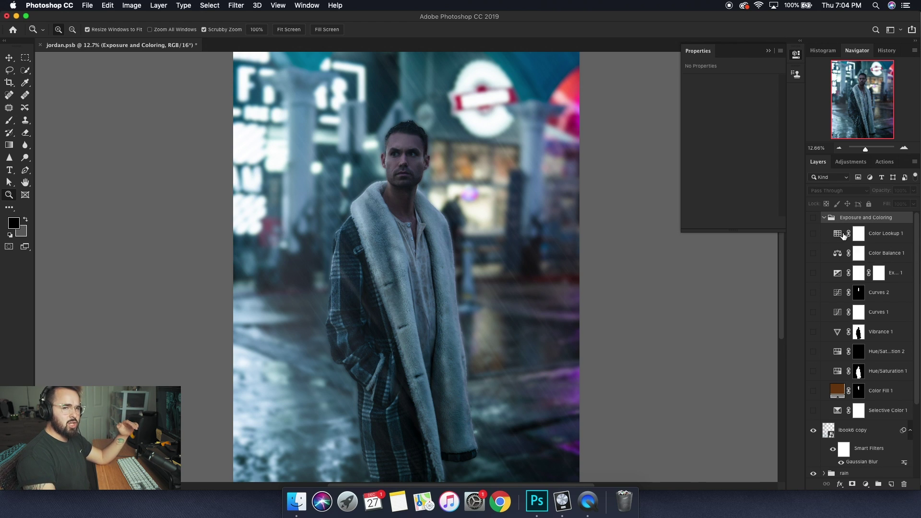
{"action": "left_click", "coordinate": [883, 391]}
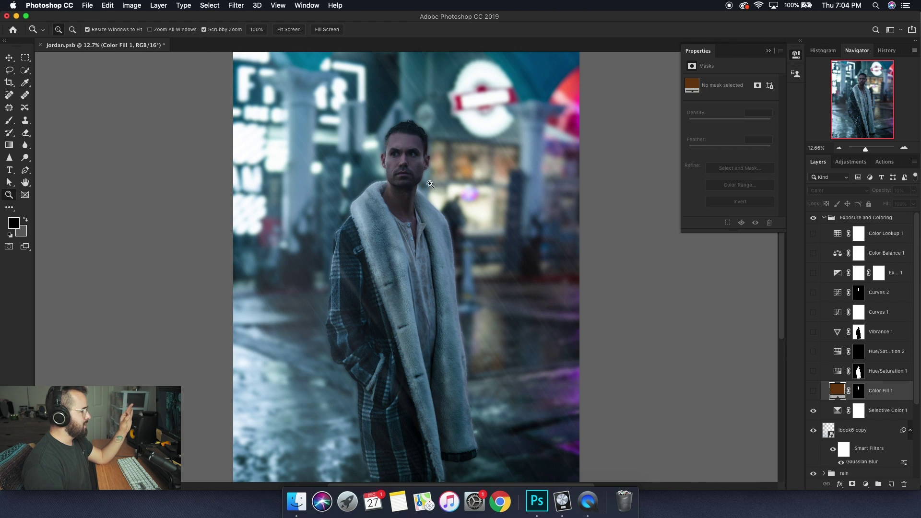
- Make the Color Fill 1 layer visible, comparing the man's face with and without the warm fill
{"action": "left_click", "coordinate": [409, 164]}
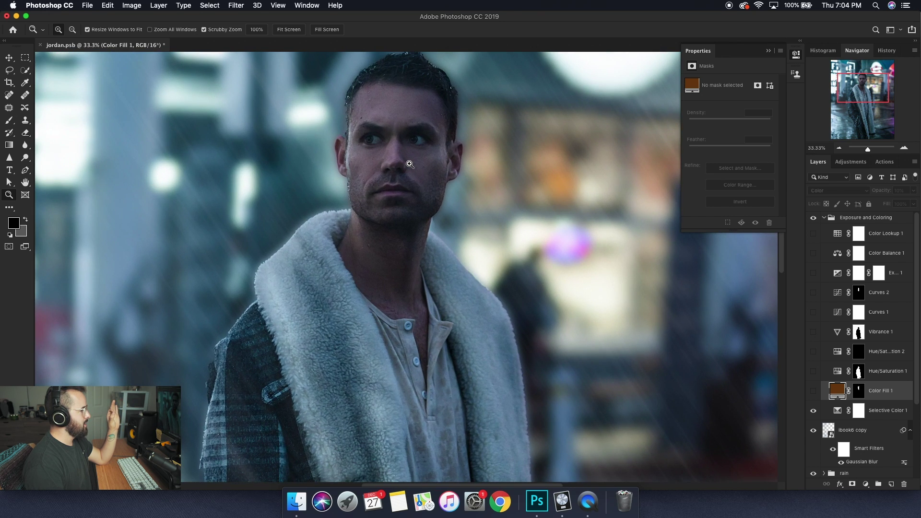
{"action": "left_click", "coordinate": [814, 394]}
{"action": "left_click", "coordinate": [813, 393]}
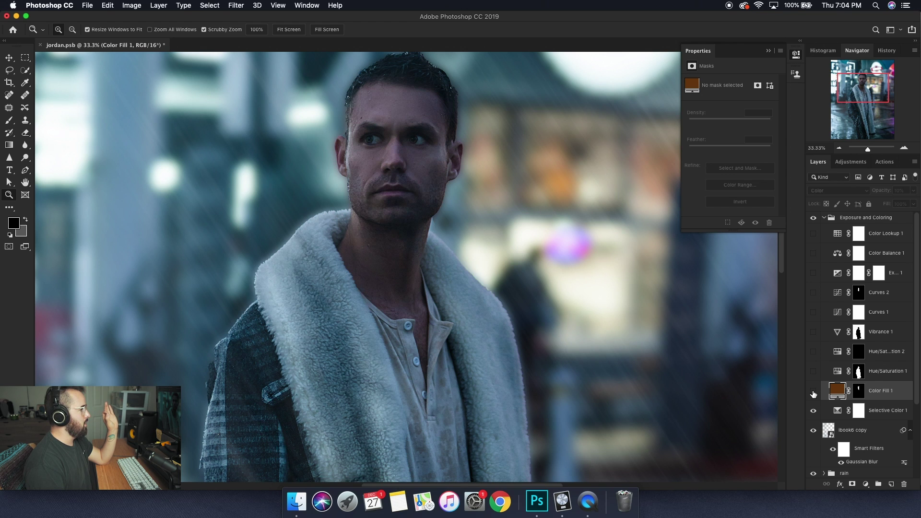
{"action": "left_click", "coordinate": [813, 394]}
{"action": "key", "text": "super+0"}
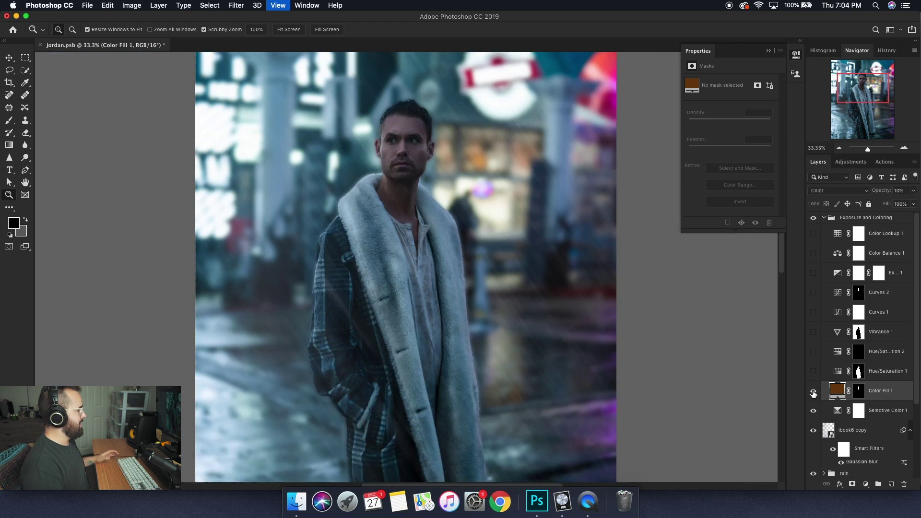
- Make the Hue/Saturation 1 layer visible, comparing the coat's color with and without the adjustment
{"action": "left_click", "coordinate": [887, 372]}
{"action": "left_click", "coordinate": [814, 372]}
{"action": "left_click", "coordinate": [814, 372]}
{"action": "left_click", "coordinate": [815, 372]}
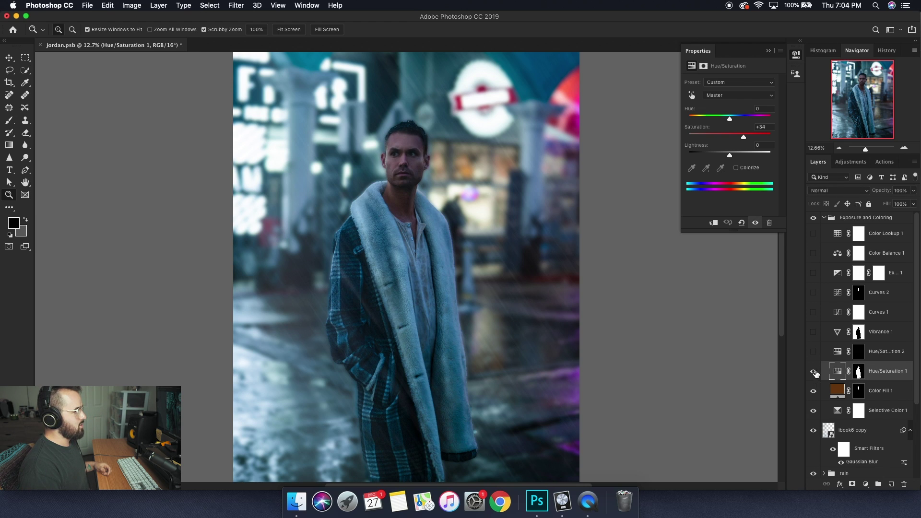
- Inspect the Hue/Saturation 1 layer's mask as a red overlay, hide the overlay, and display the adjustment's settings
{"action": "left_click", "coordinate": [859, 372]}
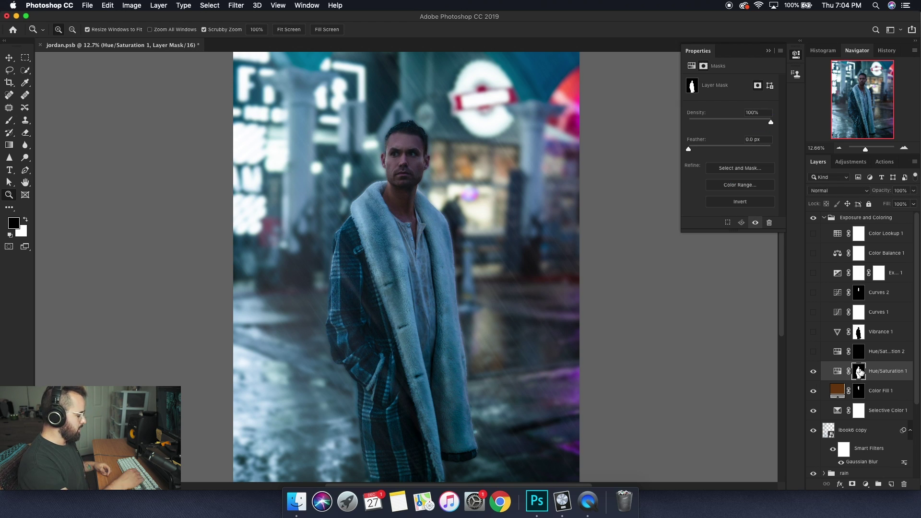
{"action": "key", "text": "backslash"}
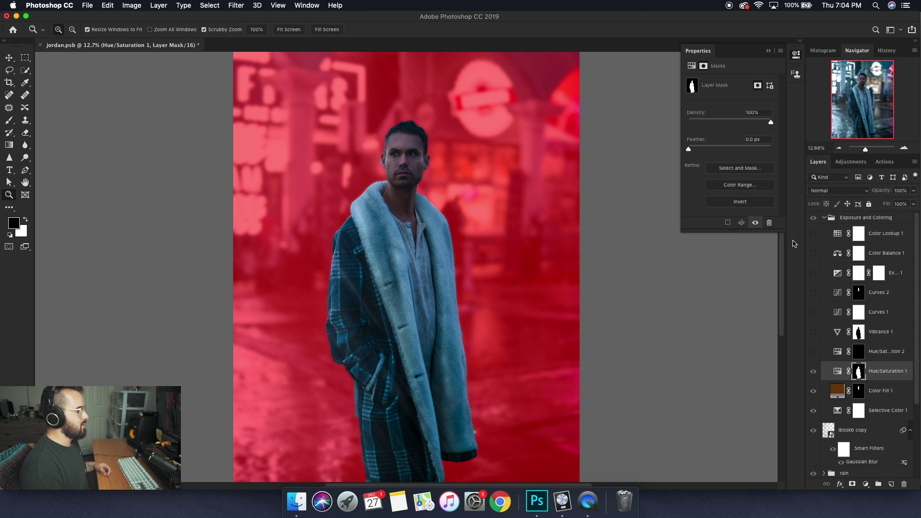
{"action": "key", "text": "backslash"}
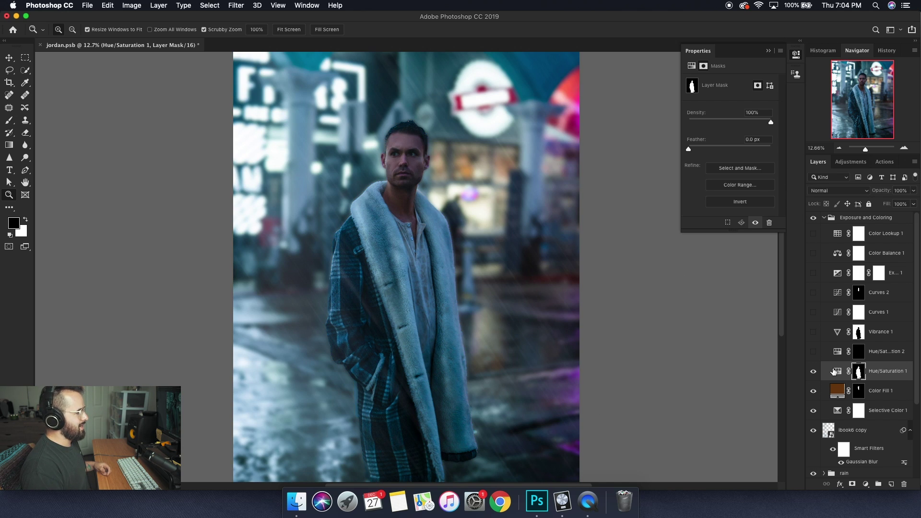
{"action": "left_click", "coordinate": [837, 371]}
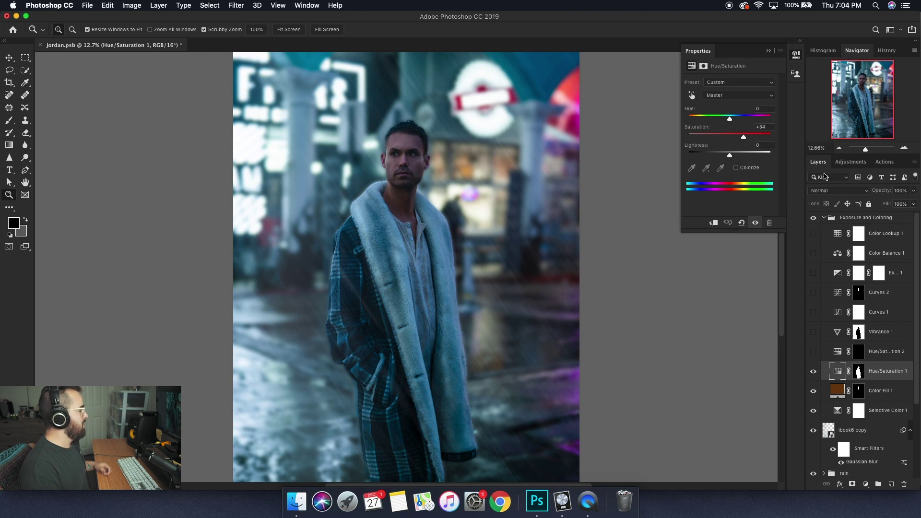
- Make the Hue/Saturation 2 layer visible and compare the man's eyes up close with and without it
{"action": "left_click", "coordinate": [840, 355]}
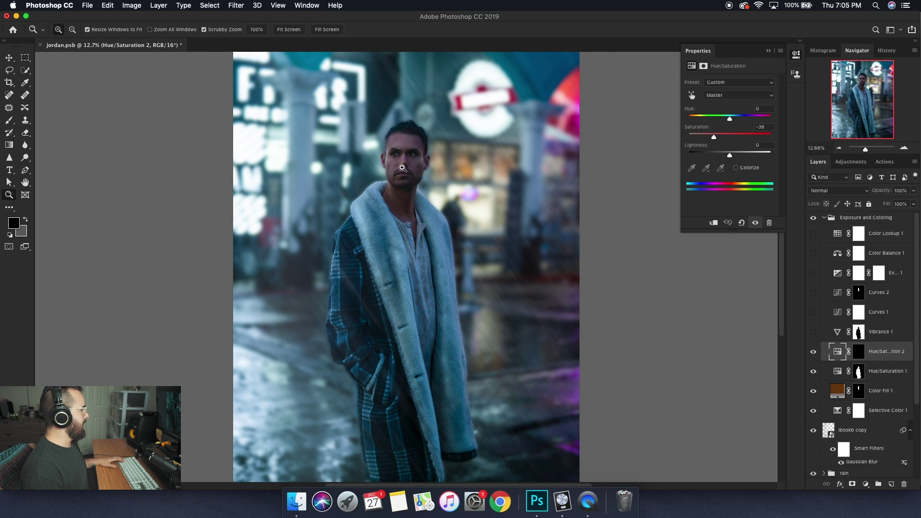
{"action": "left_click_drag", "start_coordinate": [402, 149], "coordinate": [402, 148]}
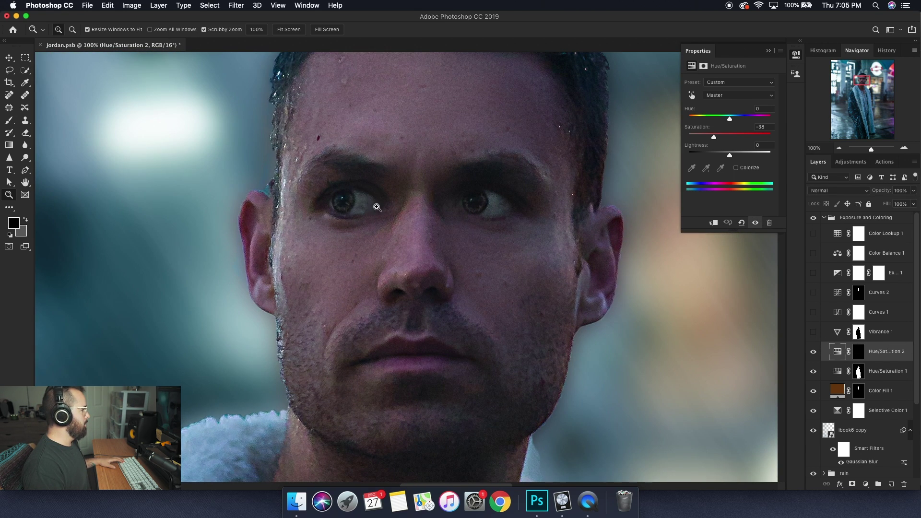
{"action": "left_click", "coordinate": [814, 354]}
{"action": "left_click", "coordinate": [814, 353]}
{"action": "key", "text": "super+0"}
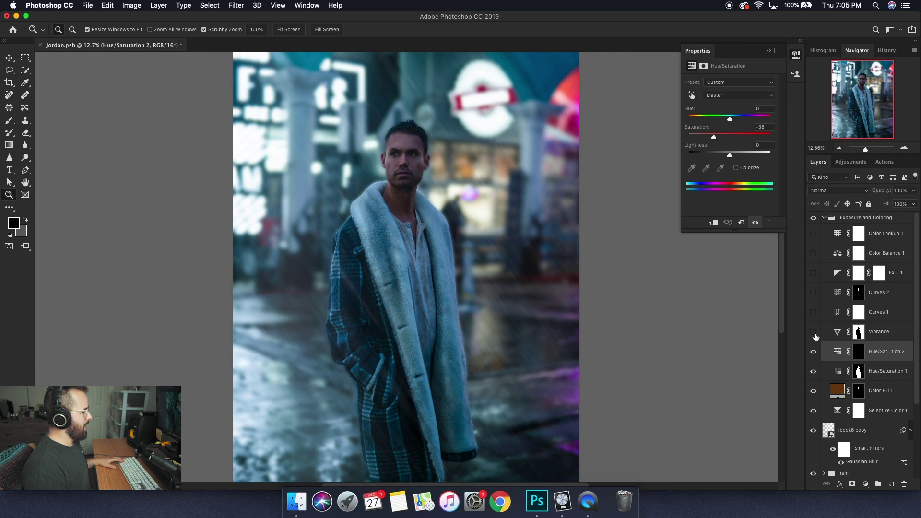
- Make the Vibrance 1 layer visible and examine its vibrance and saturation settings and its mask overlay
{"action": "left_click", "coordinate": [814, 332]}
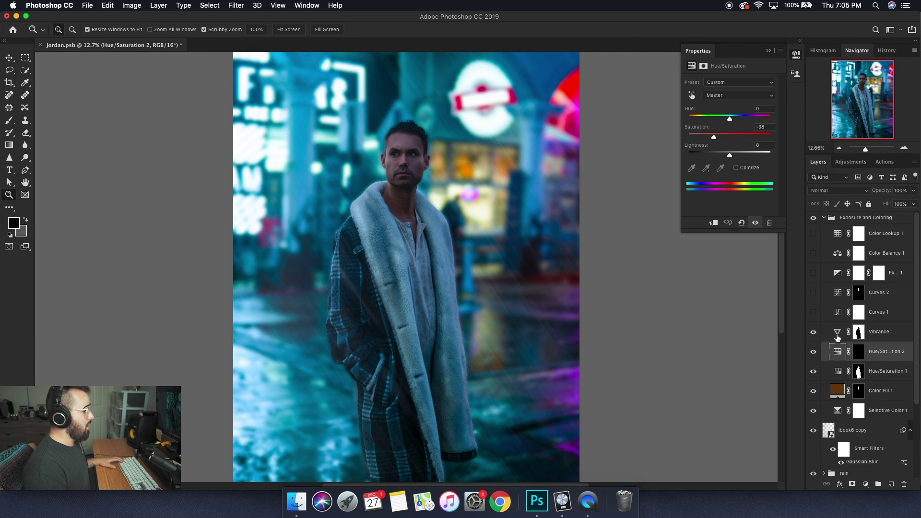
{"action": "left_click", "coordinate": [837, 336]}
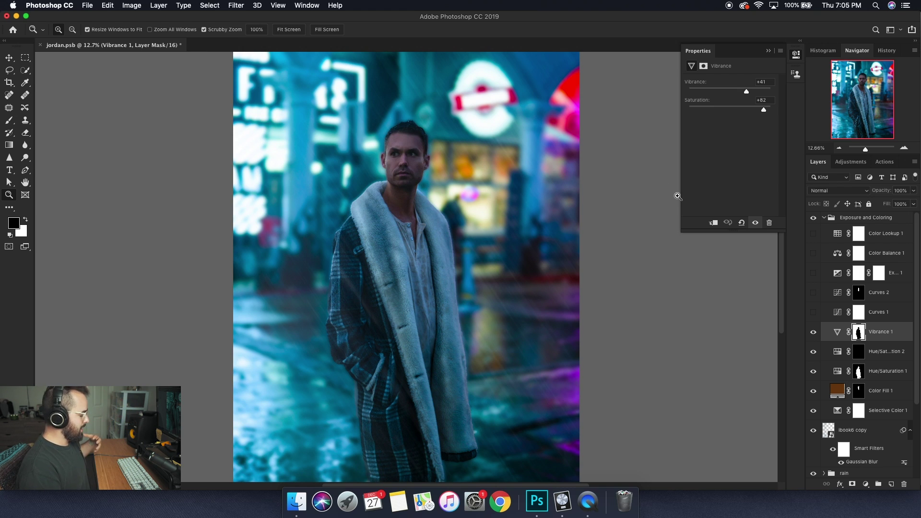
{"action": "key", "text": "backslash"}
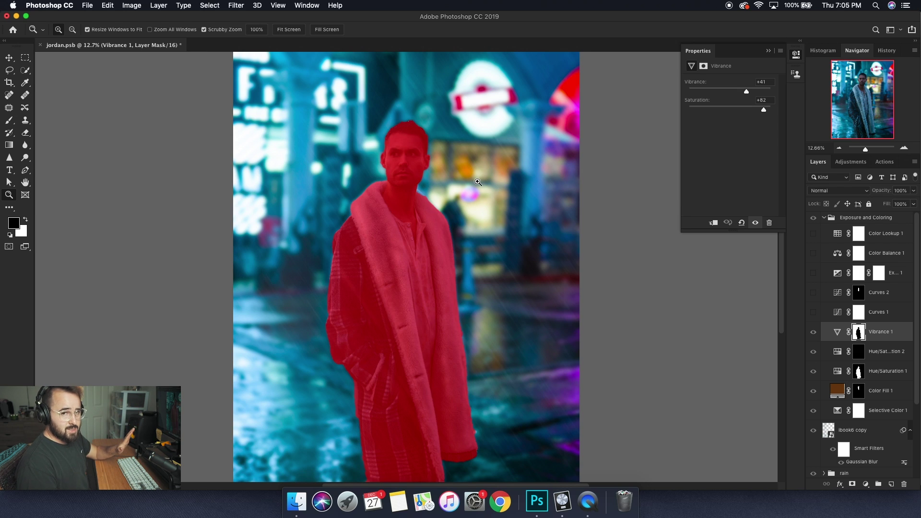
{"action": "left_click", "coordinate": [840, 336]}
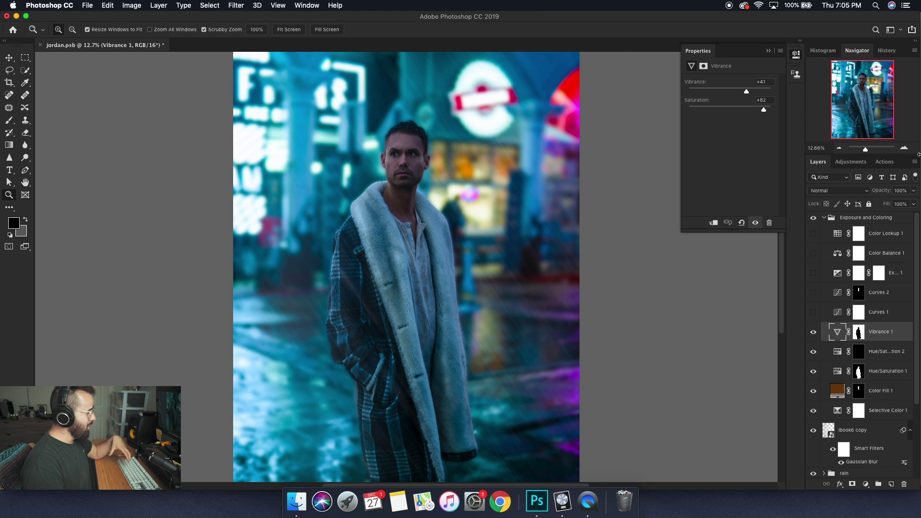
- Select the Vibrance 1 layer's mask and compare the background colors with the layer hidden and shown
{"action": "left_click", "coordinate": [859, 332]}
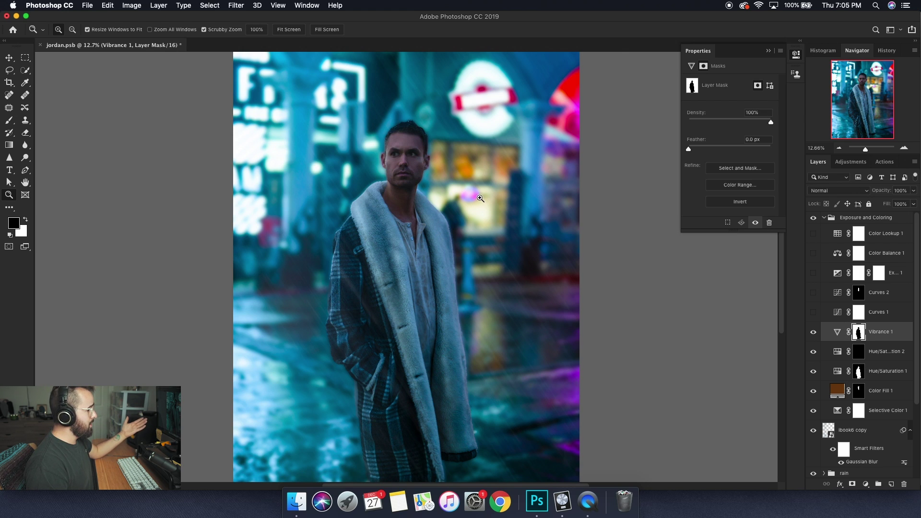
{"action": "left_click", "coordinate": [817, 336]}
{"action": "left_click", "coordinate": [817, 336]}
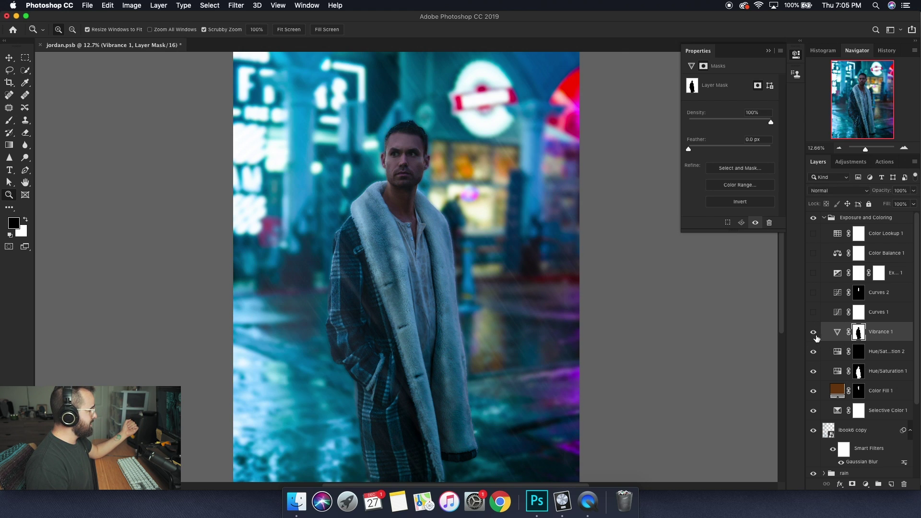
- Toggle the Vibrance 1 layer's visibility, and compare the image with the Exposure and Coloring group hidden and shown
{"action": "left_click", "coordinate": [816, 335]}
{"action": "left_click", "coordinate": [816, 338]}
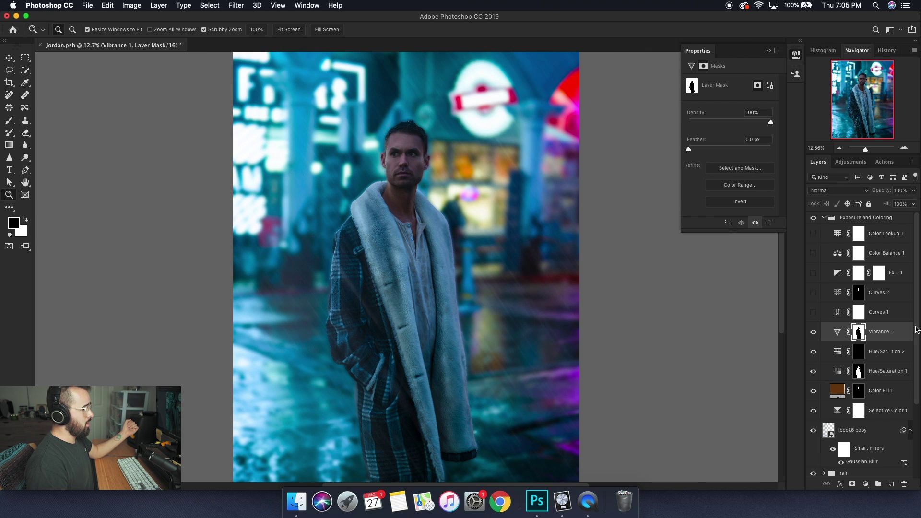
{"action": "left_click", "coordinate": [815, 219]}
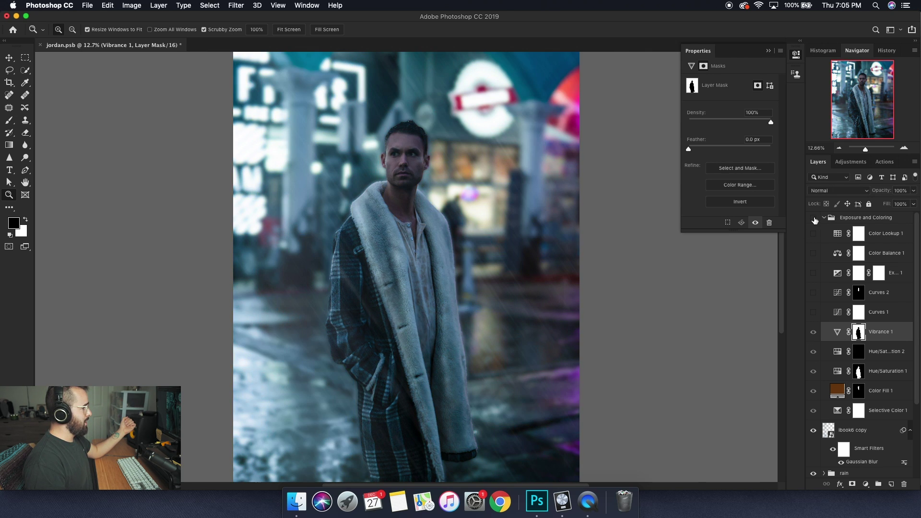
{"action": "left_click", "coordinate": [814, 219]}
{"action": "left_click", "coordinate": [815, 219]}
{"action": "left_click", "coordinate": [814, 219]}
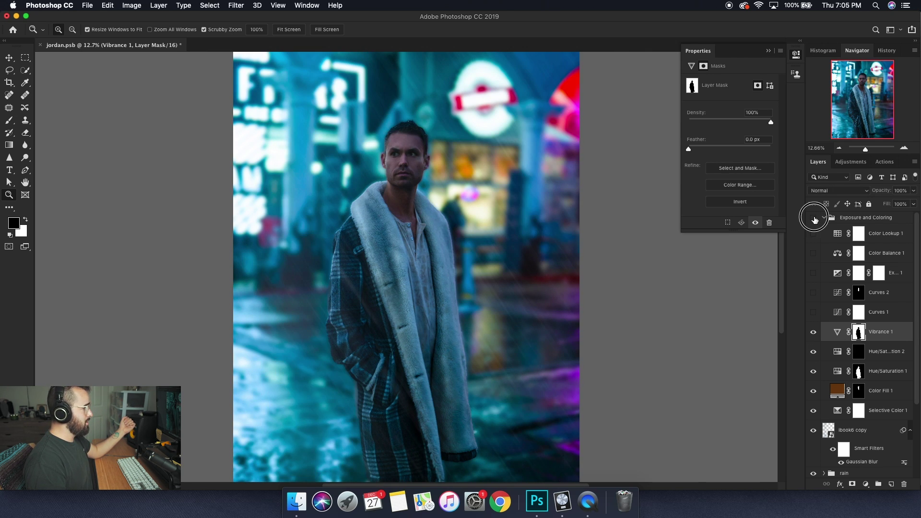
{"action": "left_click", "coordinate": [815, 218]}
{"action": "left_click", "coordinate": [815, 218]}
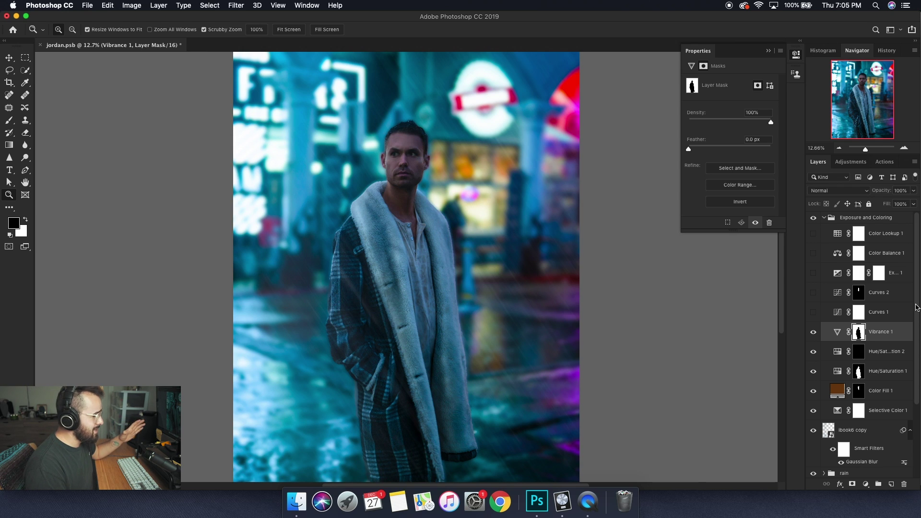
- Display the Curves 1 layer's curve, make the layer visible, and compare the image with and without it
{"action": "left_click", "coordinate": [829, 315]}
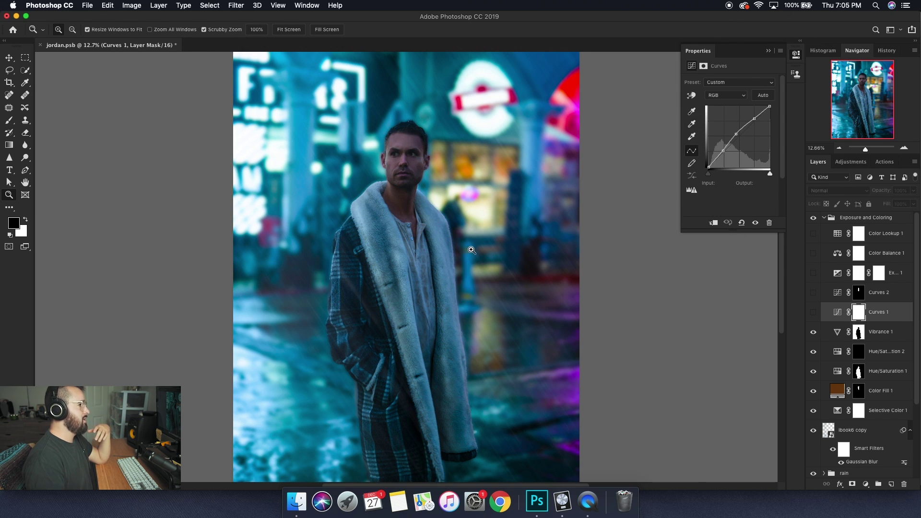
{"action": "left_click", "coordinate": [817, 314]}
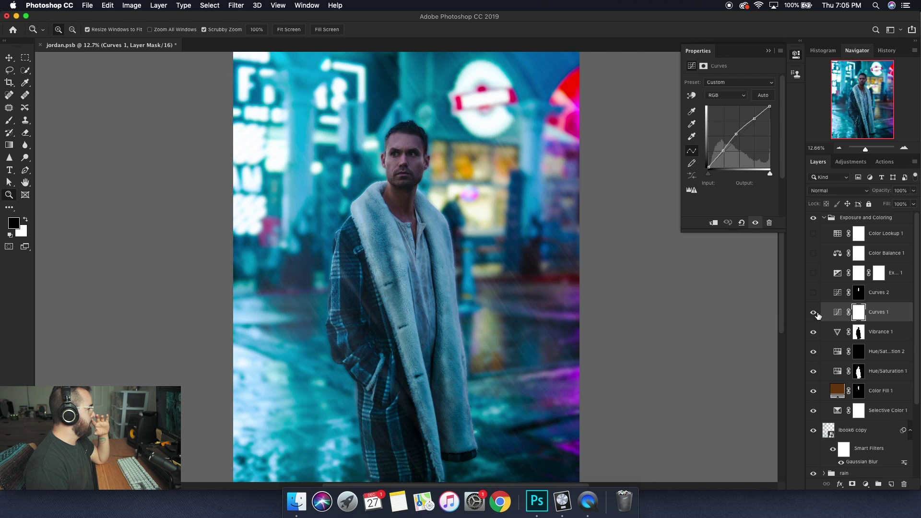
{"action": "left_click", "coordinate": [817, 313]}
{"action": "left_click", "coordinate": [817, 313]}
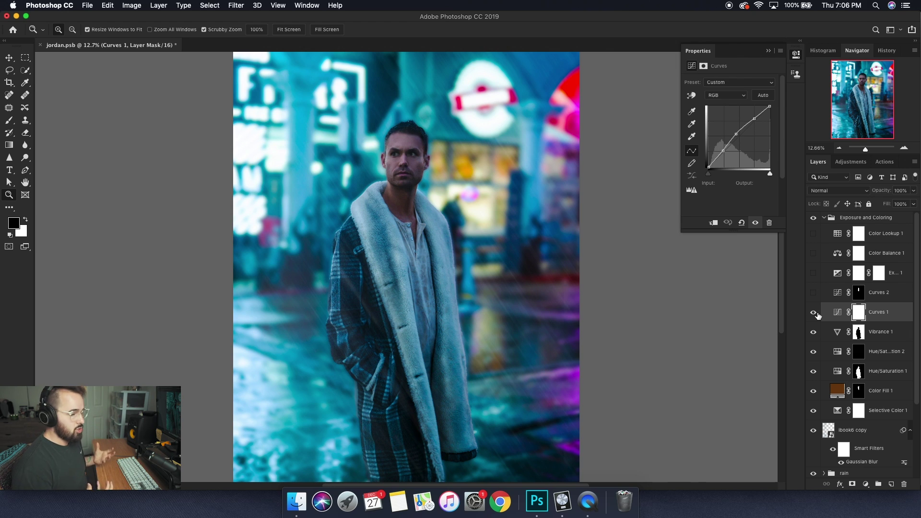
- Make the Curves 2 layer visible, comparing the image with and without it, and turn on the Exposure 1 layer
{"action": "left_click", "coordinate": [828, 294]}
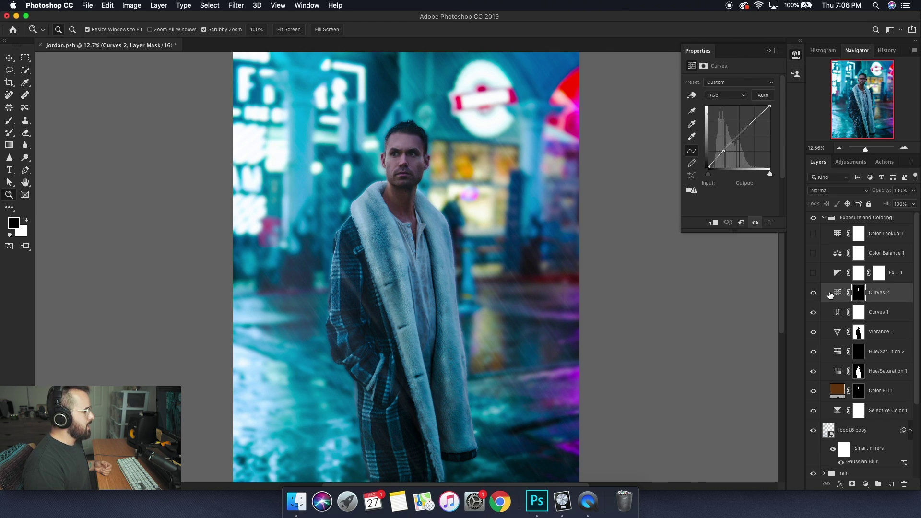
{"action": "left_click", "coordinate": [814, 294]}
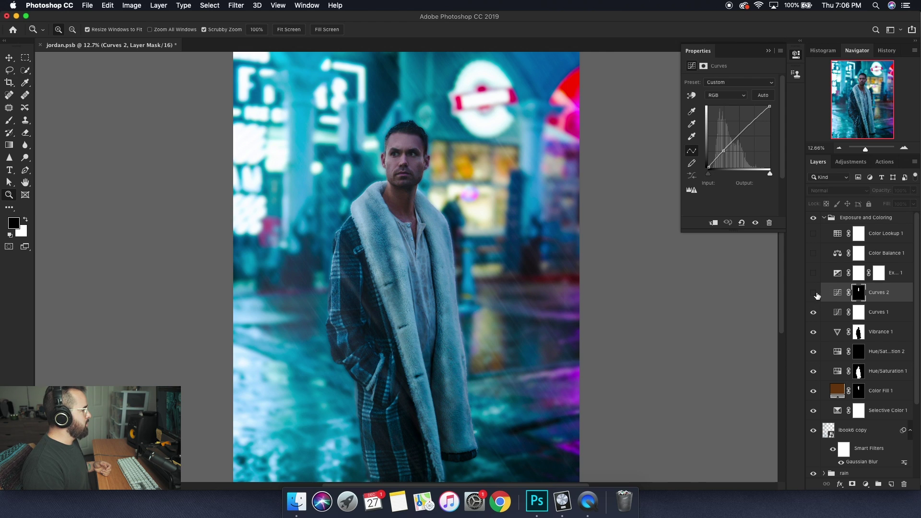
{"action": "left_click", "coordinate": [814, 294]}
{"action": "left_click", "coordinate": [814, 293]}
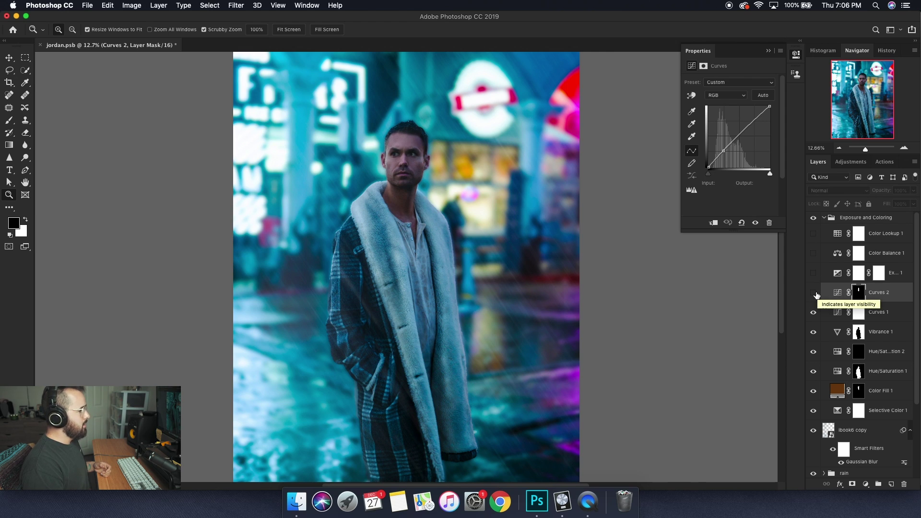
{"action": "left_click", "coordinate": [817, 293]}
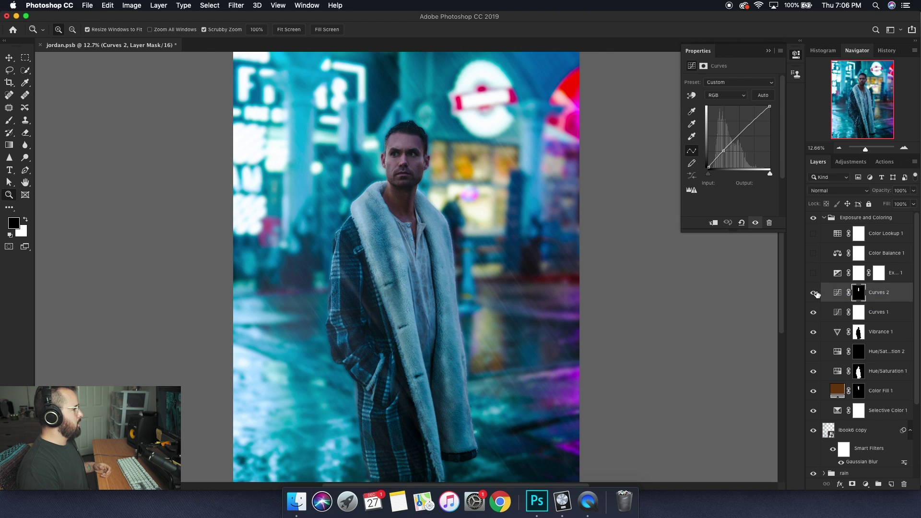
{"action": "left_click", "coordinate": [852, 277]}
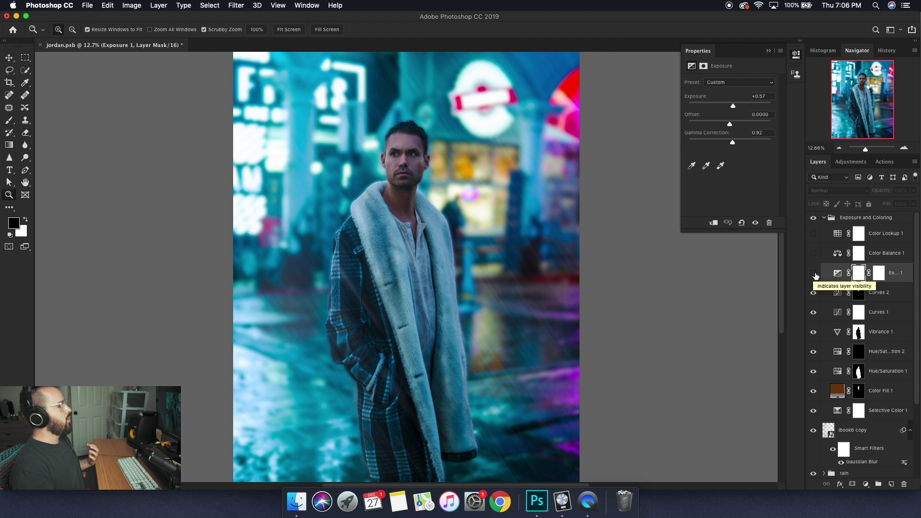
{"action": "left_click", "coordinate": [817, 274]}
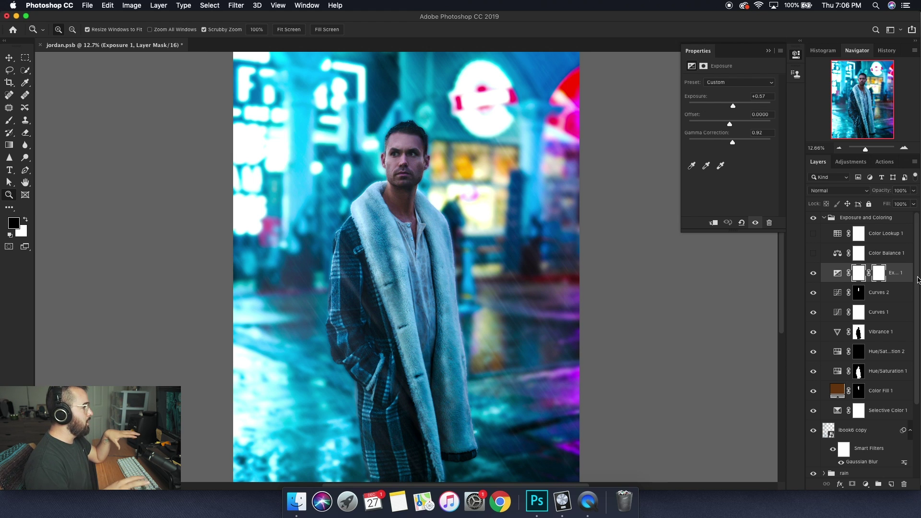
- Review the Color Balance 1 layer's Shadows settings, make the layer visible, and compare the image with and without it
{"action": "left_click", "coordinate": [888, 253]}
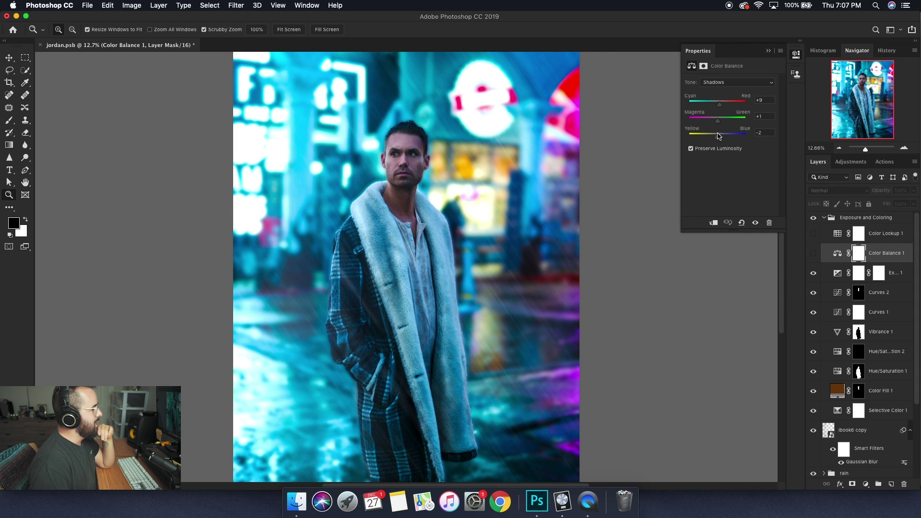
{"action": "left_click", "coordinate": [814, 254]}
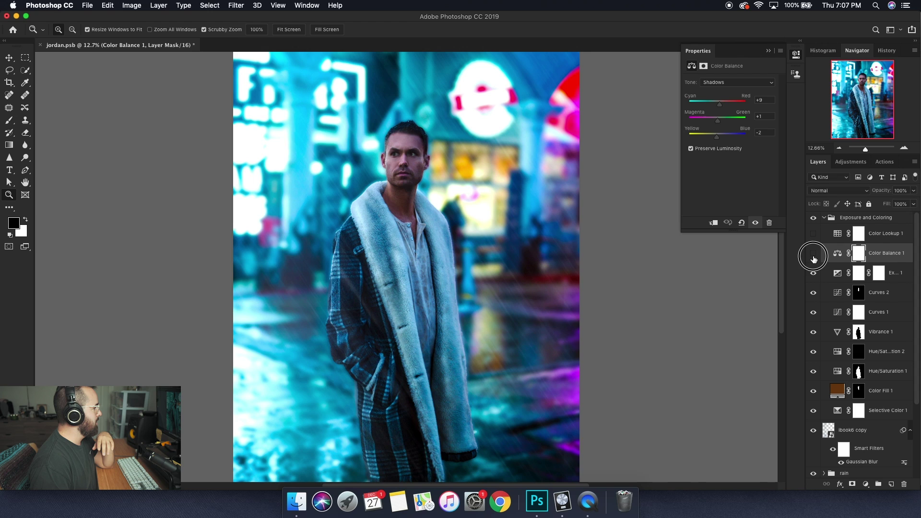
{"action": "left_click", "coordinate": [814, 253]}
{"action": "left_click", "coordinate": [813, 254]}
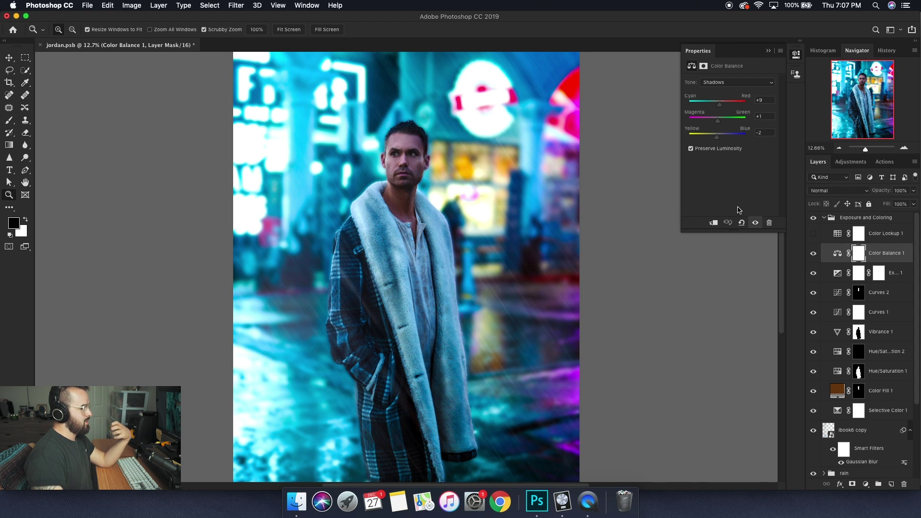
{"action": "left_click", "coordinate": [813, 254]}
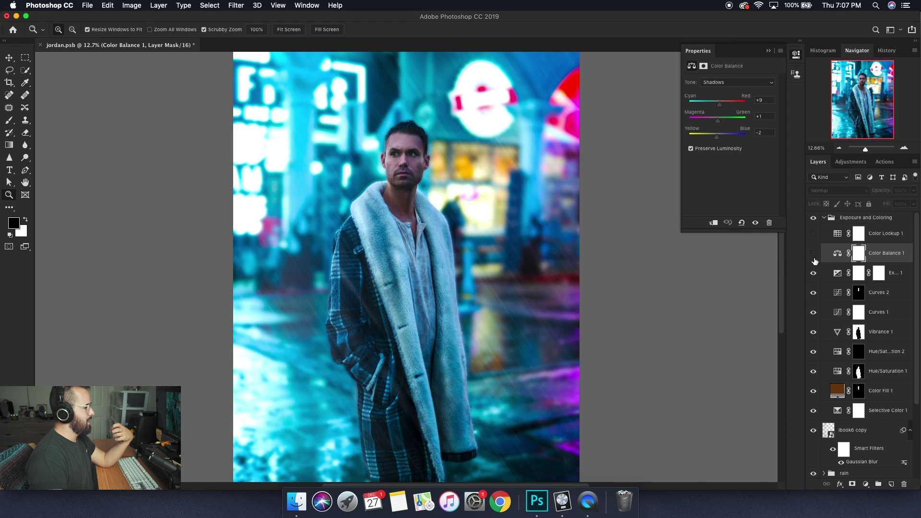
{"action": "left_click", "coordinate": [813, 255]}
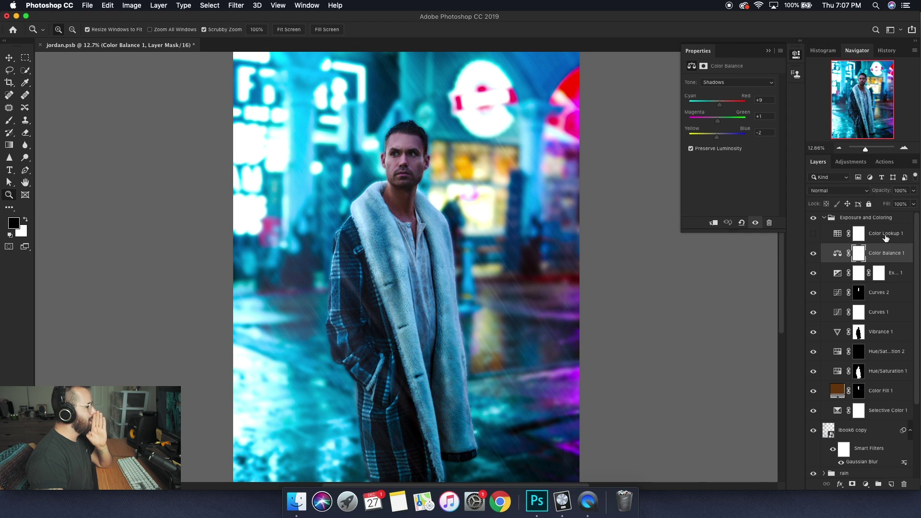
- Display the Color Lookup 1 layer's settings and review the available 3D LUT files without changing the selection
{"action": "left_click", "coordinate": [837, 234]}
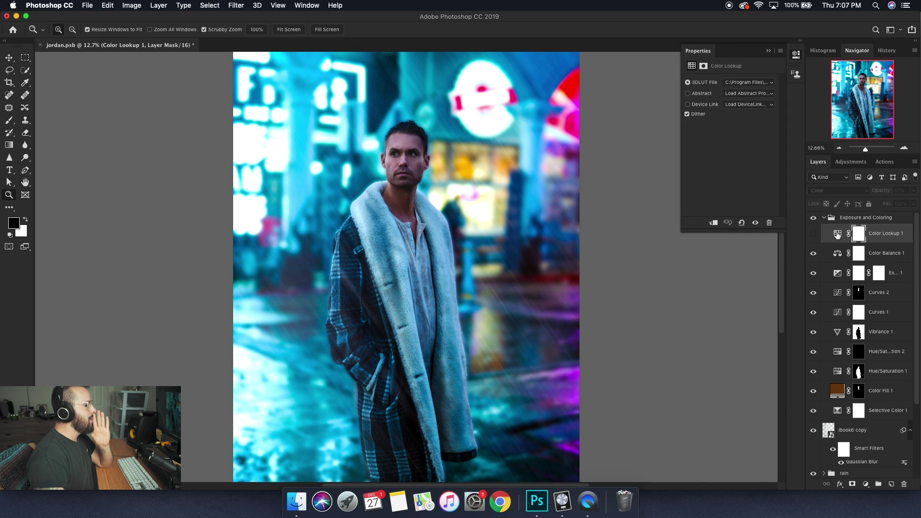
{"action": "left_click", "coordinate": [750, 82]}
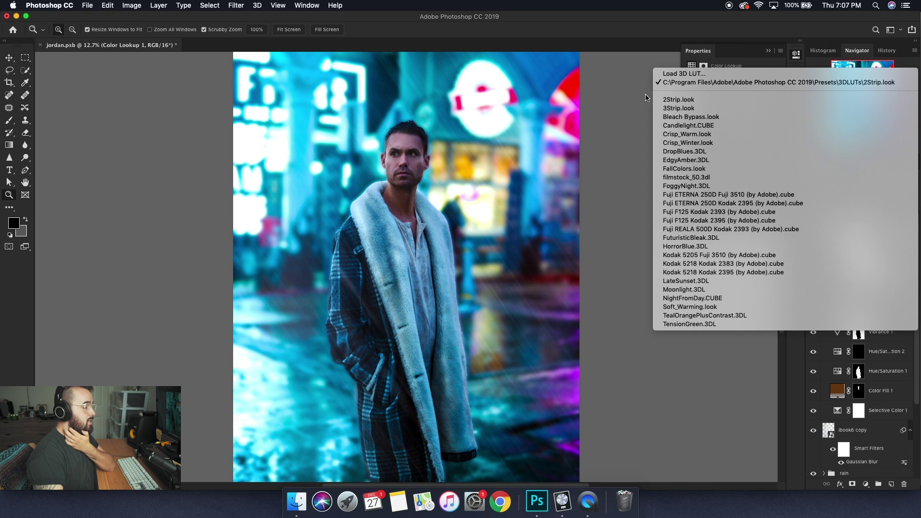
{"action": "left_click", "coordinate": [619, 103]}
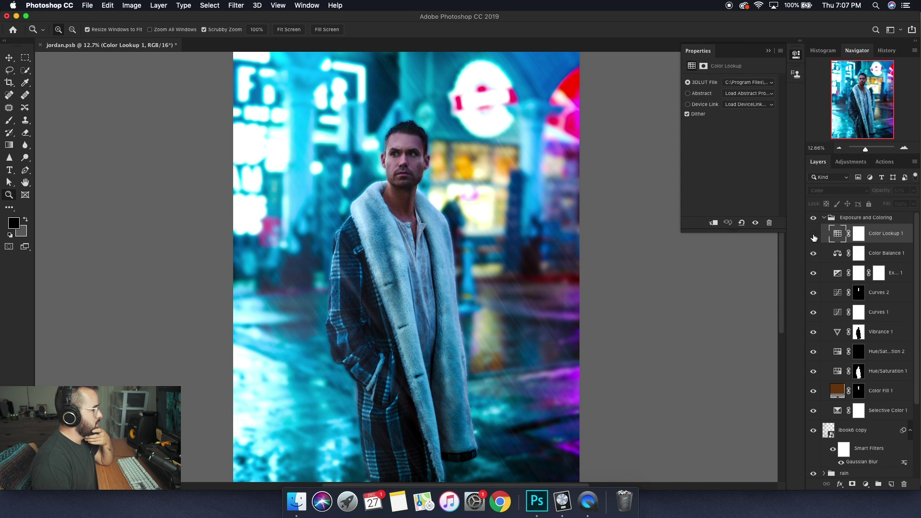
- Make the Color Lookup 1 layer visible, compare the image with and without it, and check its blend mode, keeping Color
{"action": "left_click", "coordinate": [814, 235]}
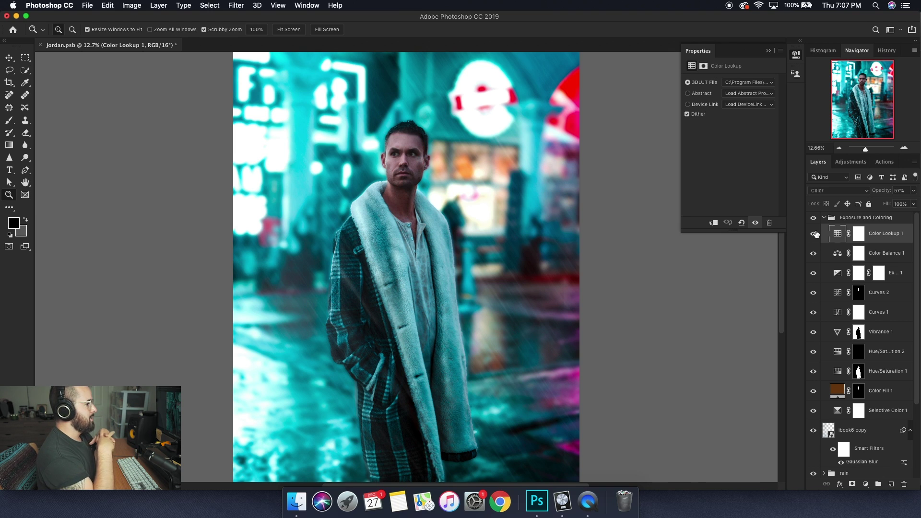
{"action": "left_click", "coordinate": [815, 234]}
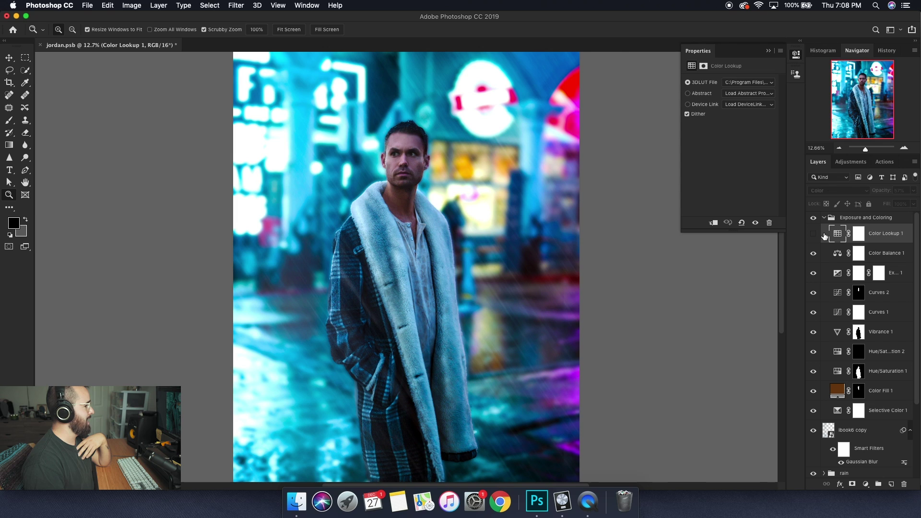
{"action": "left_click", "coordinate": [813, 234]}
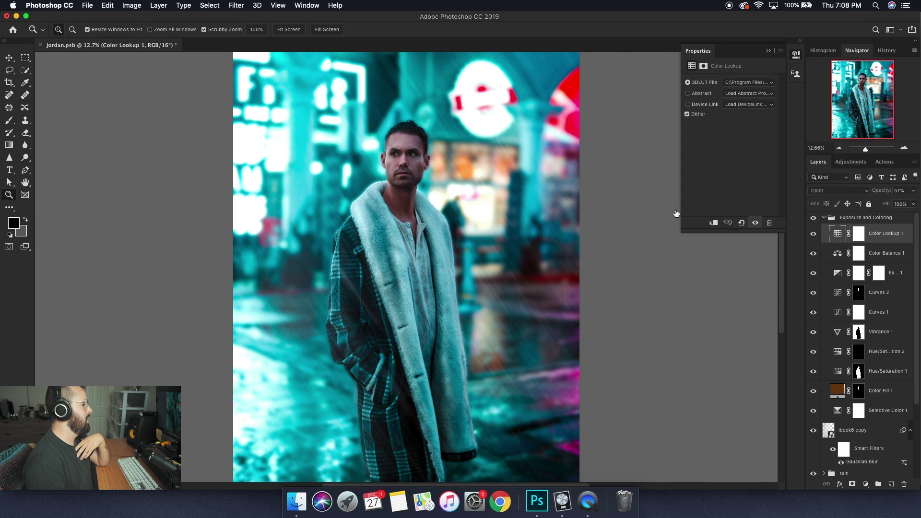
{"action": "left_click", "coordinate": [814, 235]}
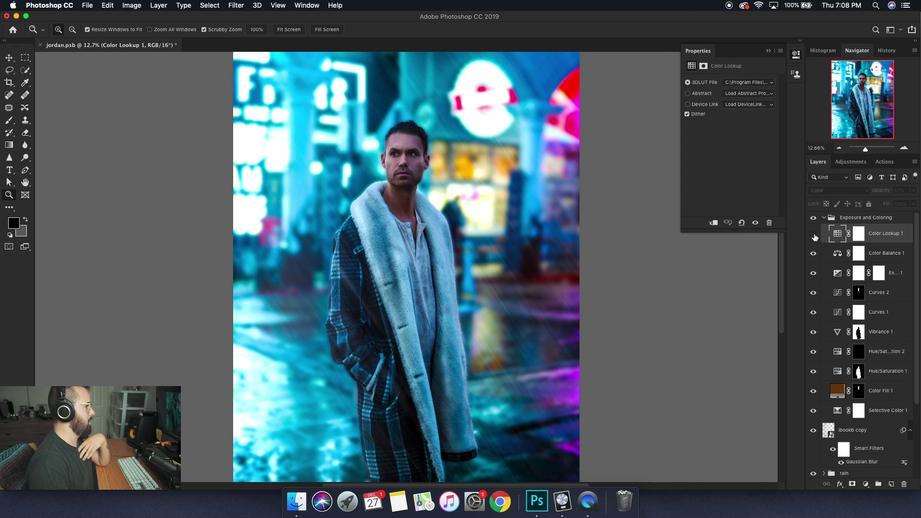
{"action": "left_click", "coordinate": [814, 235]}
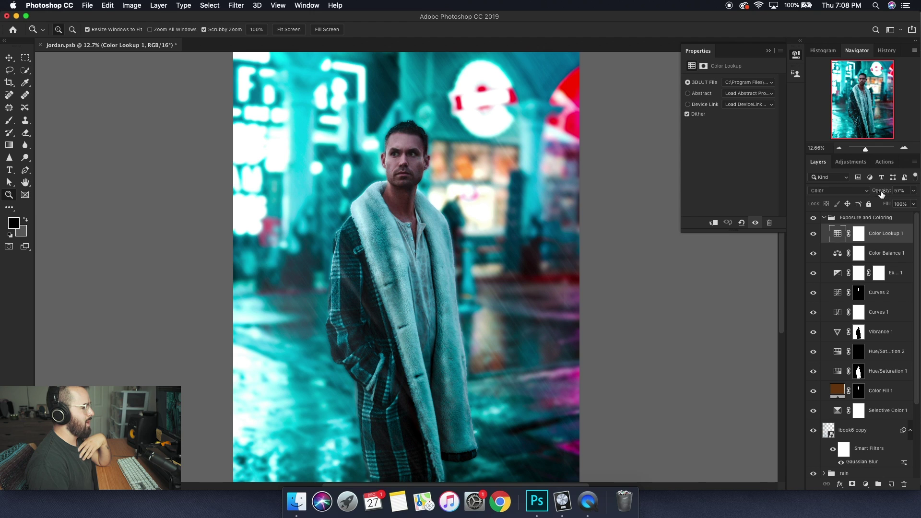
{"action": "left_click", "coordinate": [843, 190]}
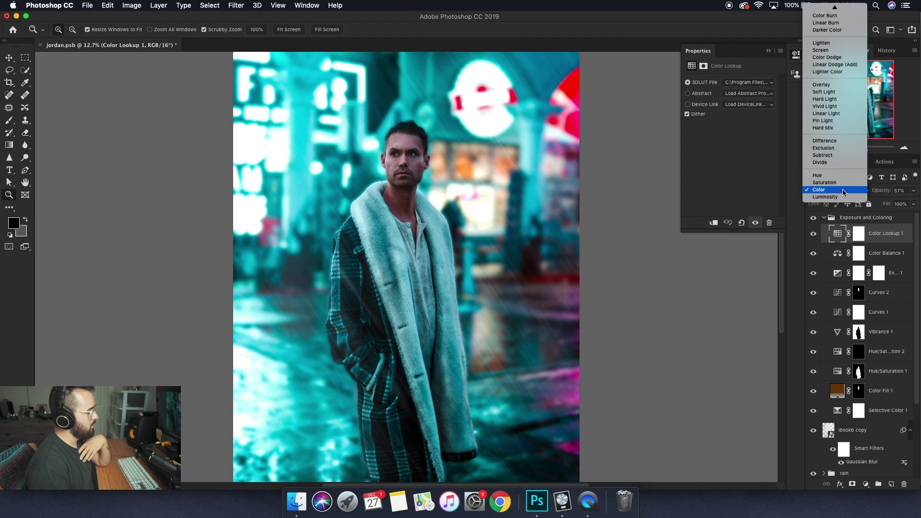
{"action": "left_click", "coordinate": [840, 189]}
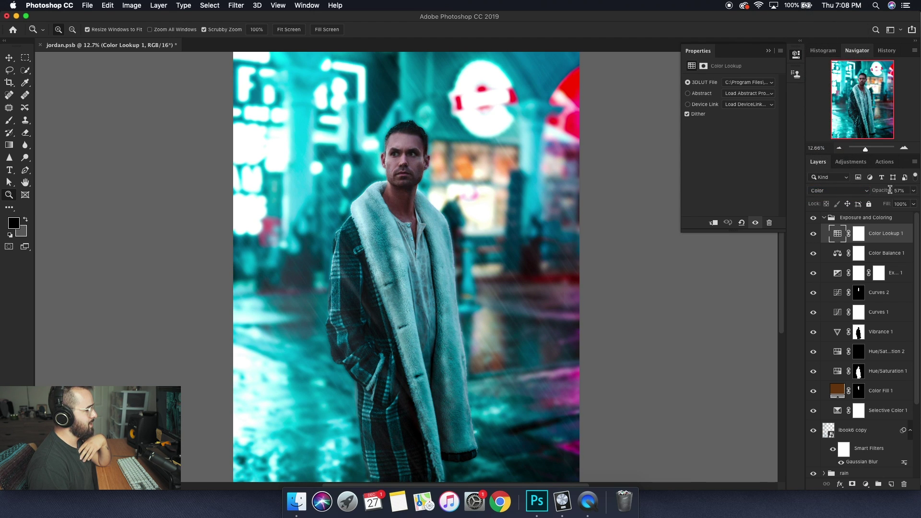
- Collapse the Exposure and Coloring group and compare the image with the whole group hidden and shown
{"action": "left_click", "coordinate": [867, 219]}
{"action": "left_click", "coordinate": [825, 218]}
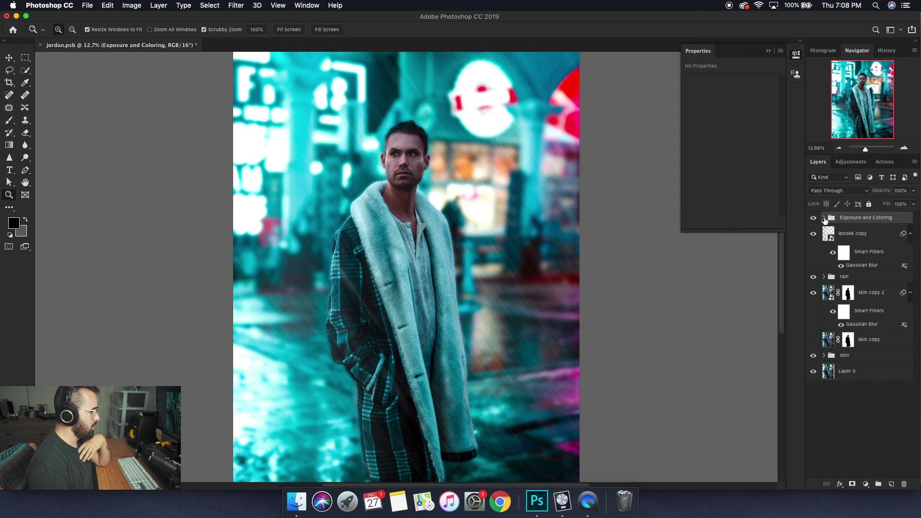
{"action": "left_click", "coordinate": [814, 218]}
{"action": "left_click", "coordinate": [814, 218]}
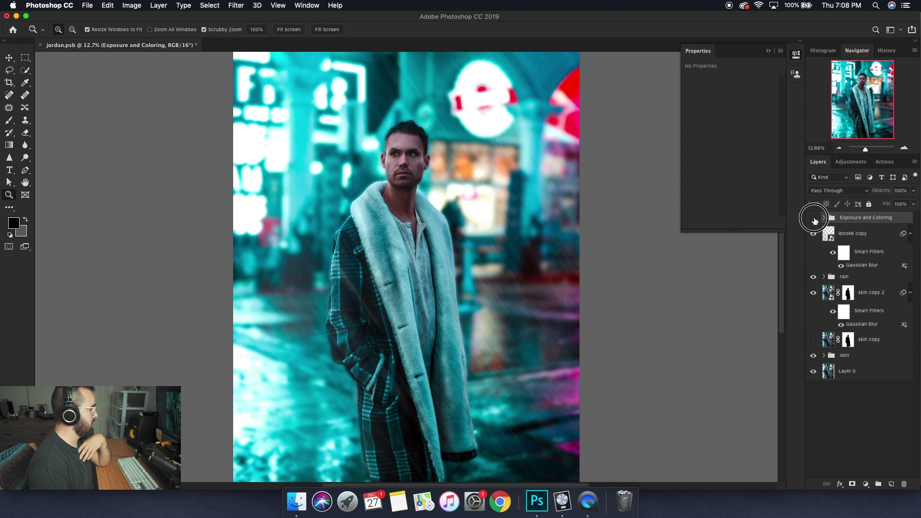
{"action": "left_click", "coordinate": [814, 218]}
{"action": "left_click", "coordinate": [814, 218]}
{"action": "left_click", "coordinate": [813, 219]}
{"action": "left_click", "coordinate": [814, 218]}
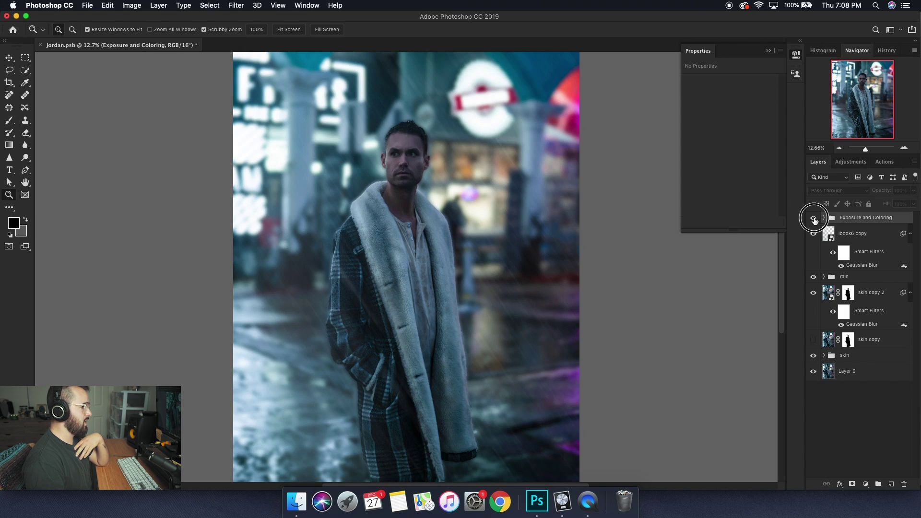
{"action": "left_click", "coordinate": [814, 218]}
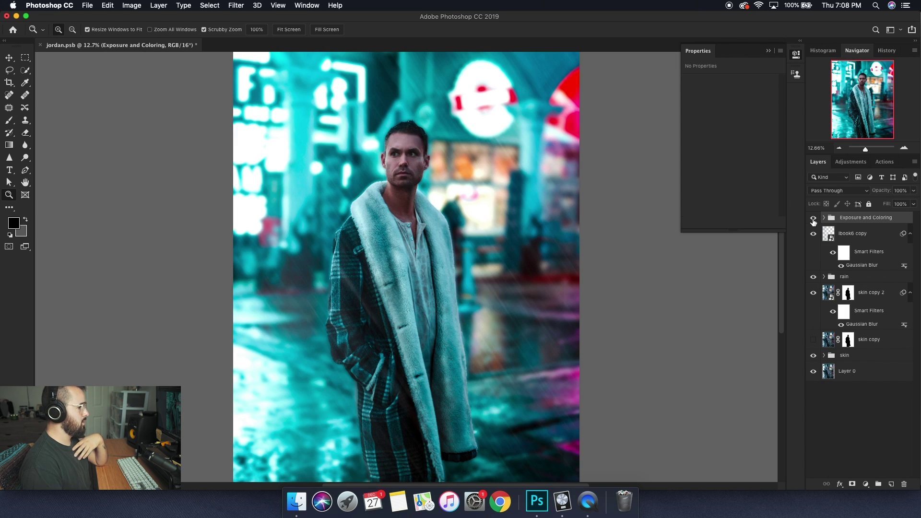
- Isolate Layer 0 to view the original photo alone, and restore the visibility of the composite's layers
{"action": "left_click", "coordinate": [814, 372]}
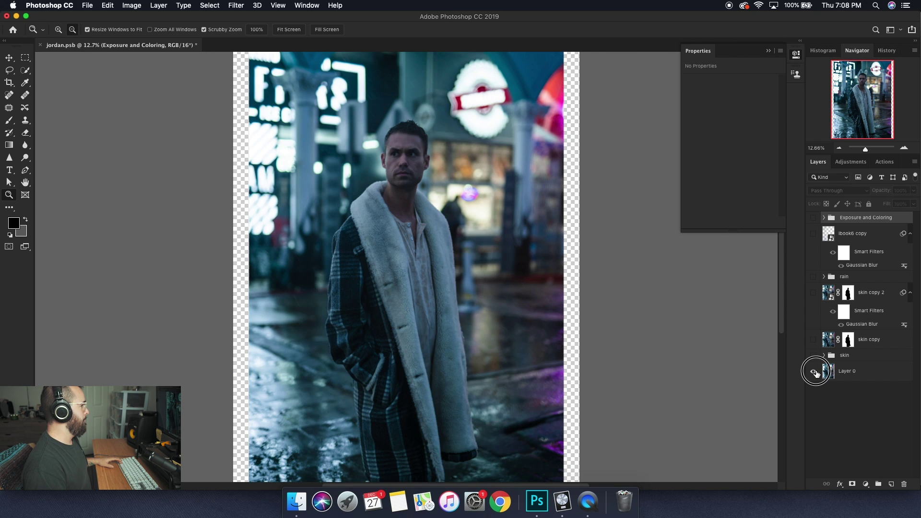
{"action": "left_click", "coordinate": [813, 372]}
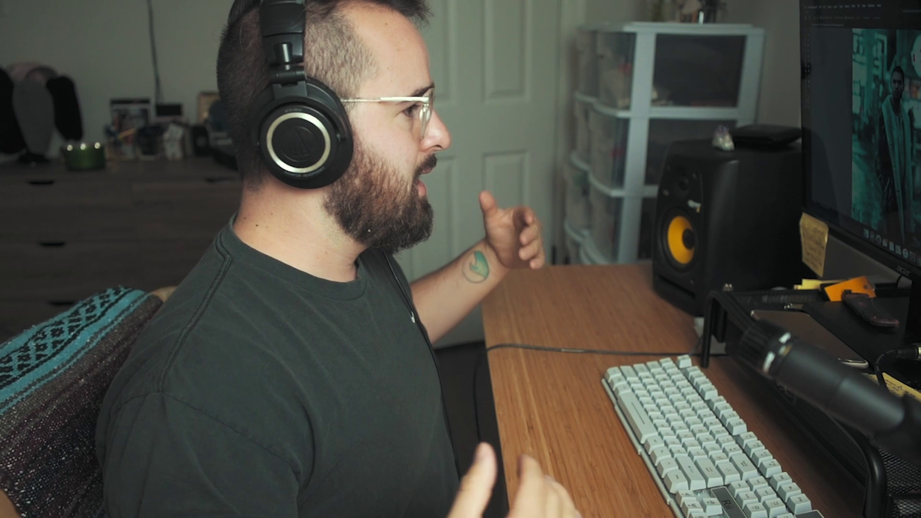